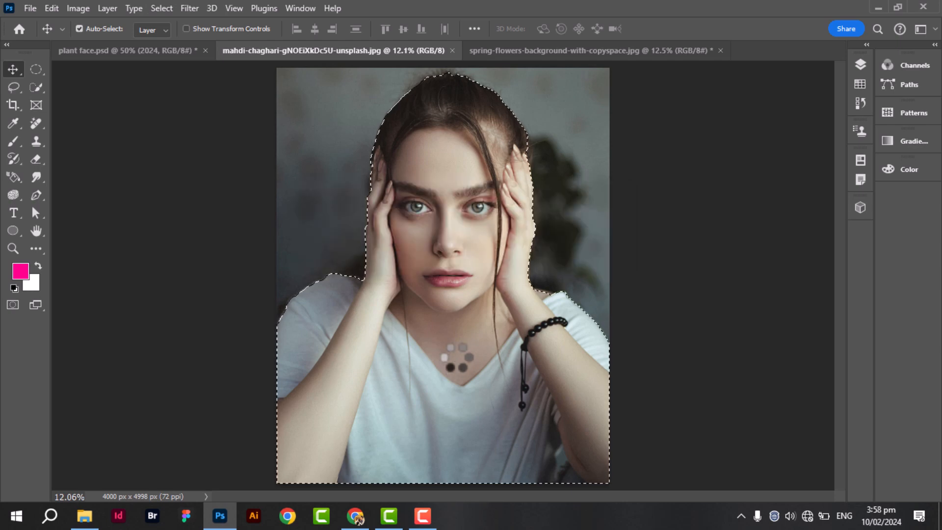
# - Extend the selection with the Quick Selection tool to include the hair behind the woman's neck, above the shoulder
pyautogui.hotkey('ctrl', '+')
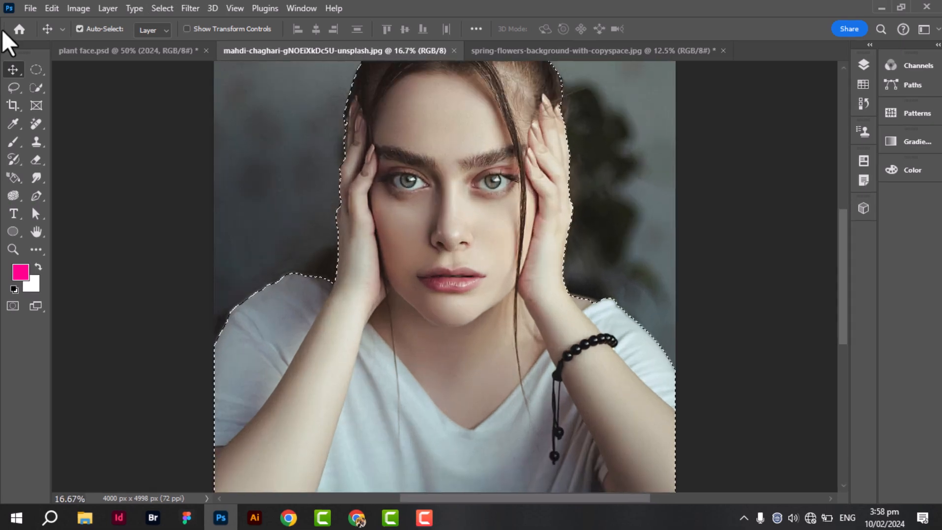
pyautogui.click(36, 87)
pyautogui.click(123, 128)
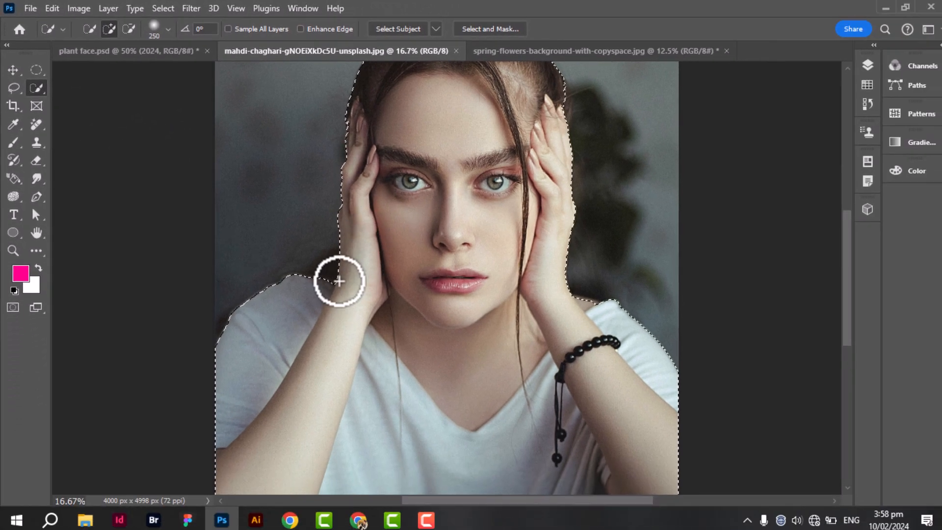
pyautogui.click(329, 268)
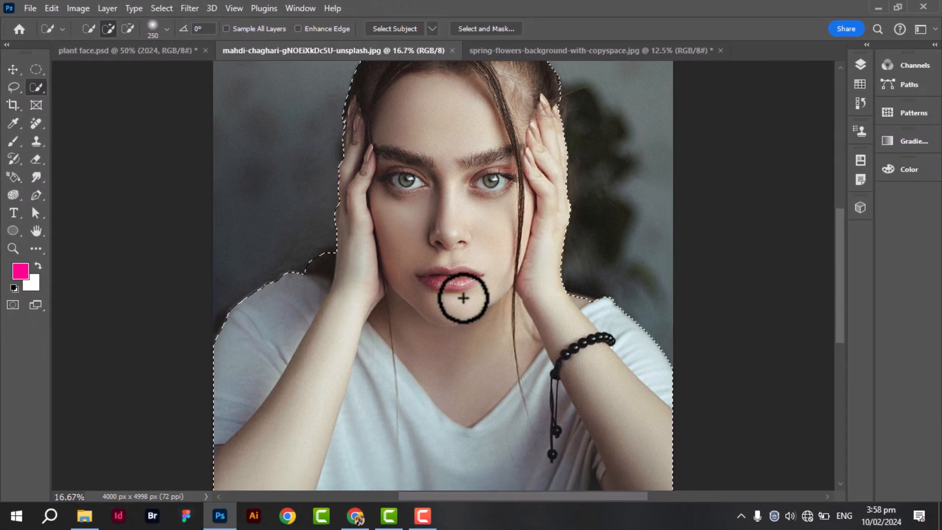
pyautogui.scroll(3, 471, 298)
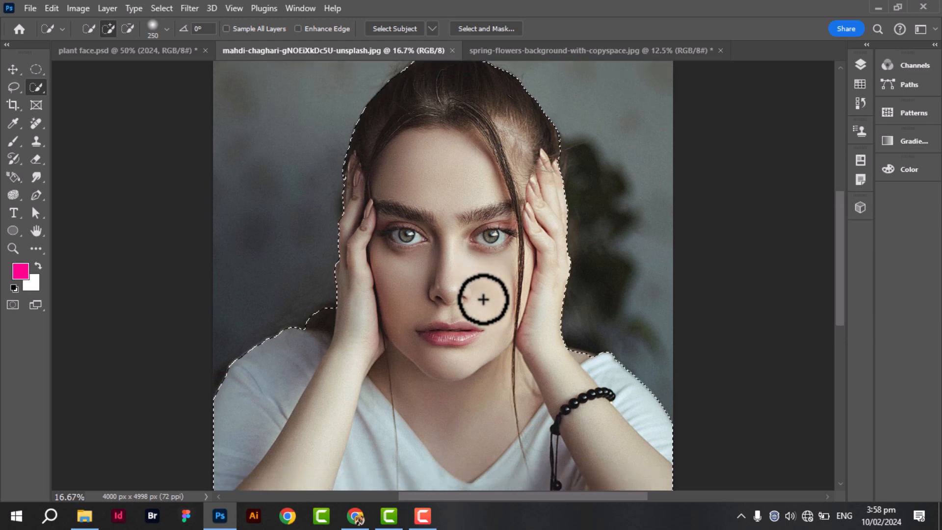
# - Subtract the background gap between the shirt and the braceleted arm from the selection with the Polygonal Lasso
pyautogui.scroll(-10, 484, 300)
pyautogui.click(13, 87)
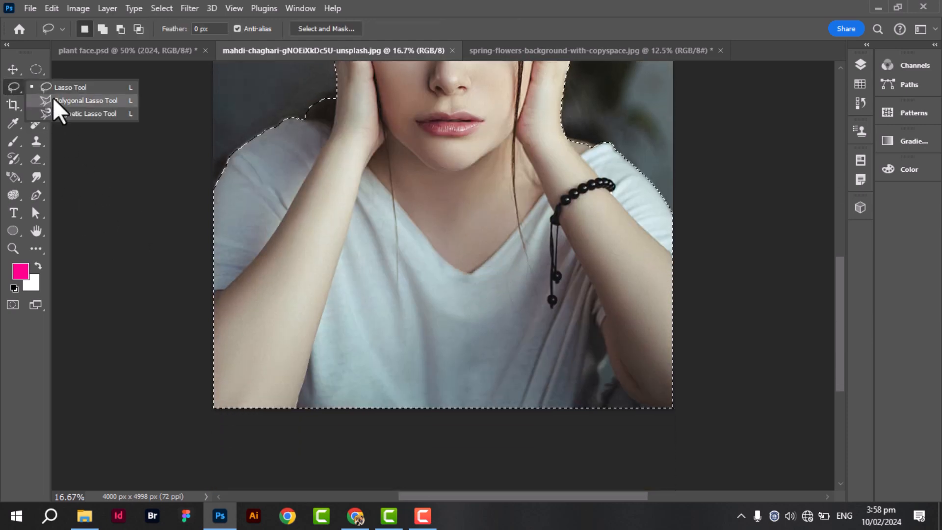
pyautogui.click(53, 99)
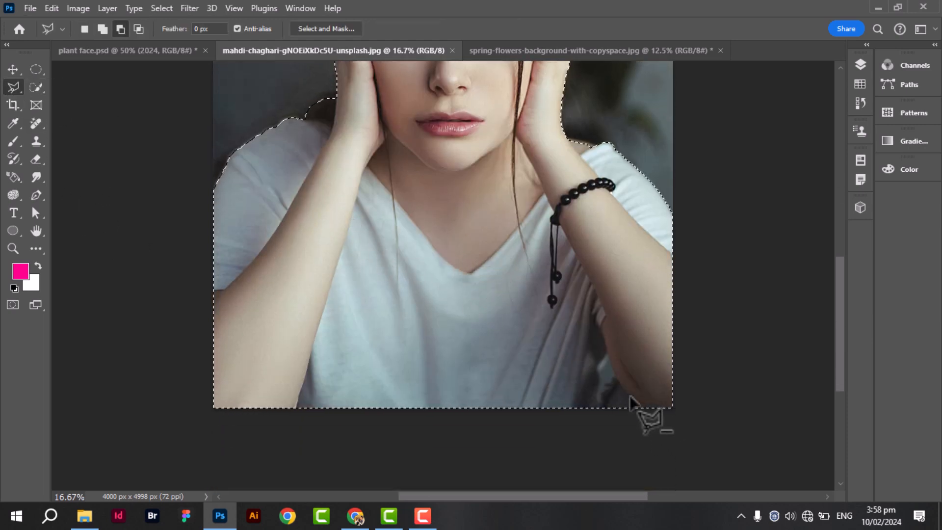
pyautogui.click(645, 407)
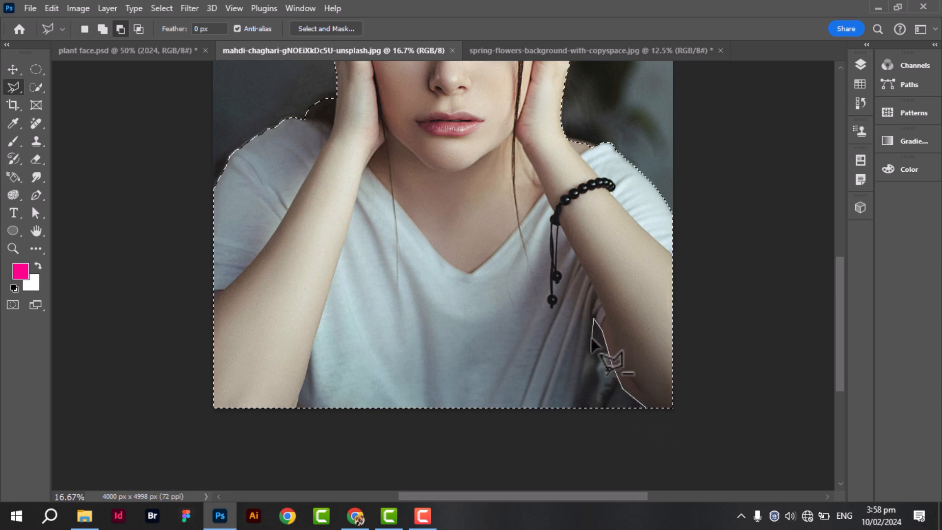
pyautogui.click(597, 381)
pyautogui.click(594, 411)
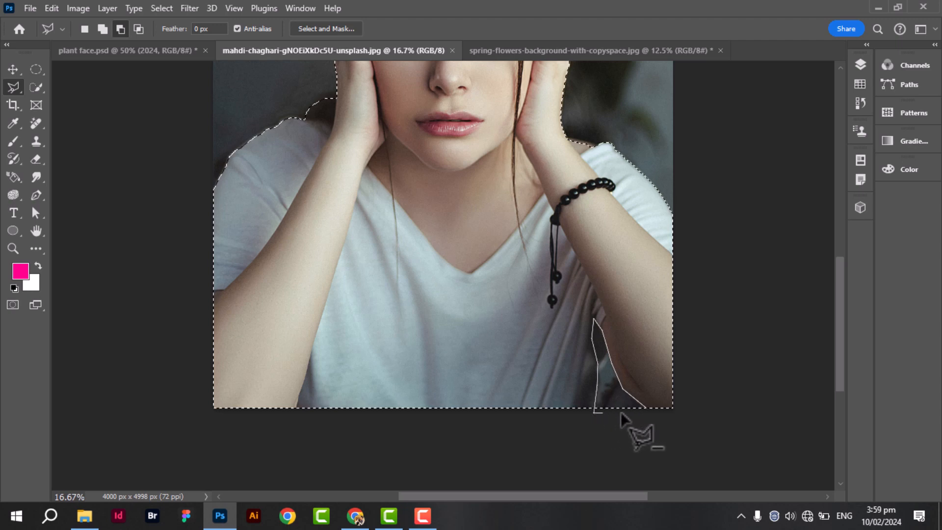
pyautogui.click(638, 412)
pyautogui.click(647, 407)
pyautogui.scroll(2, 427, 268)
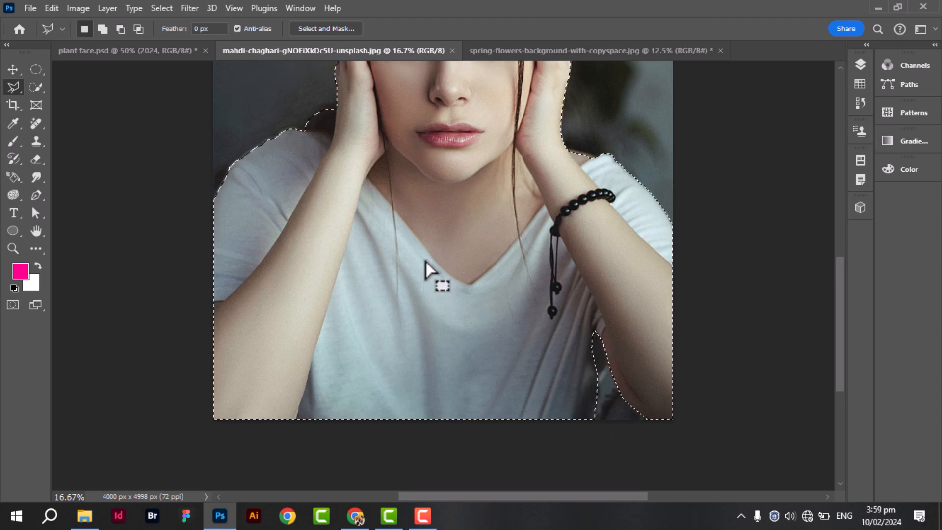
# - Unlock the background layer and mask it with the current selection to cut out the woman
pyautogui.hotkey('ctrl', '0')
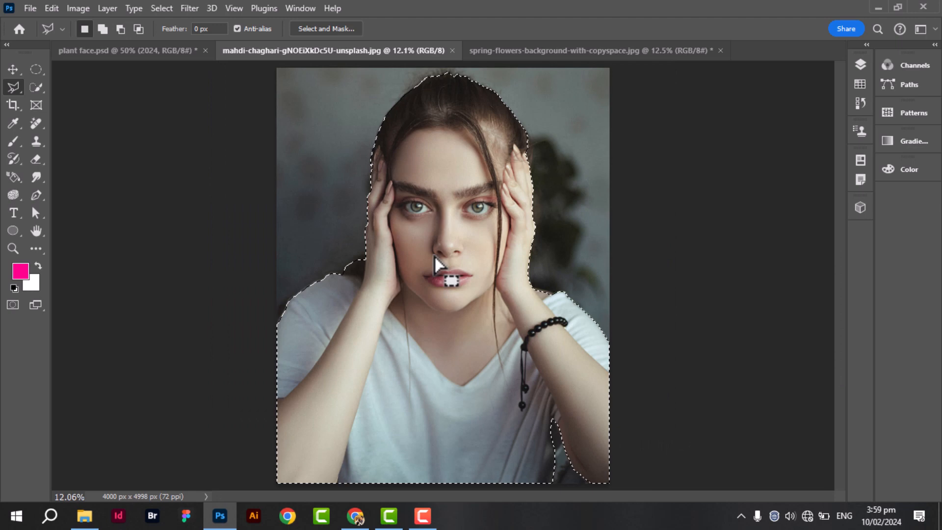
pyautogui.click(12, 70)
pyautogui.click(856, 65)
pyautogui.click(816, 150)
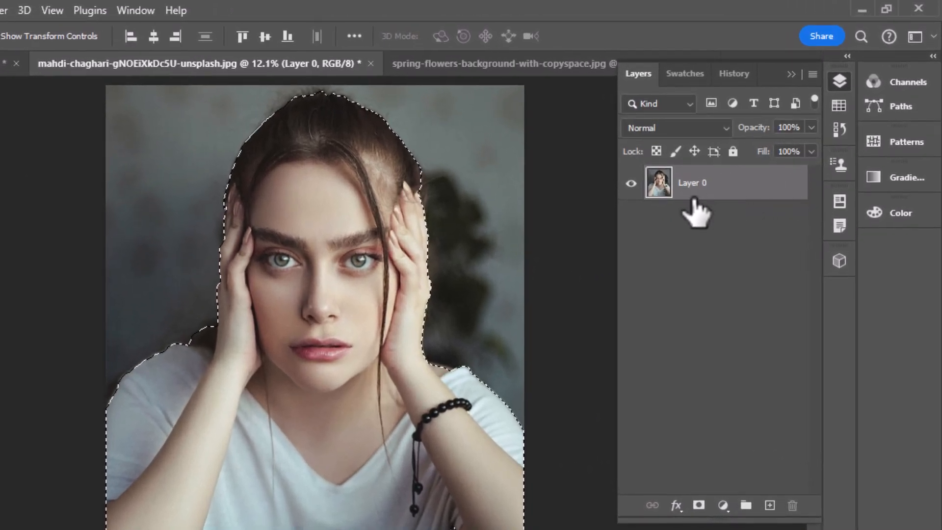
pyautogui.click(743, 409)
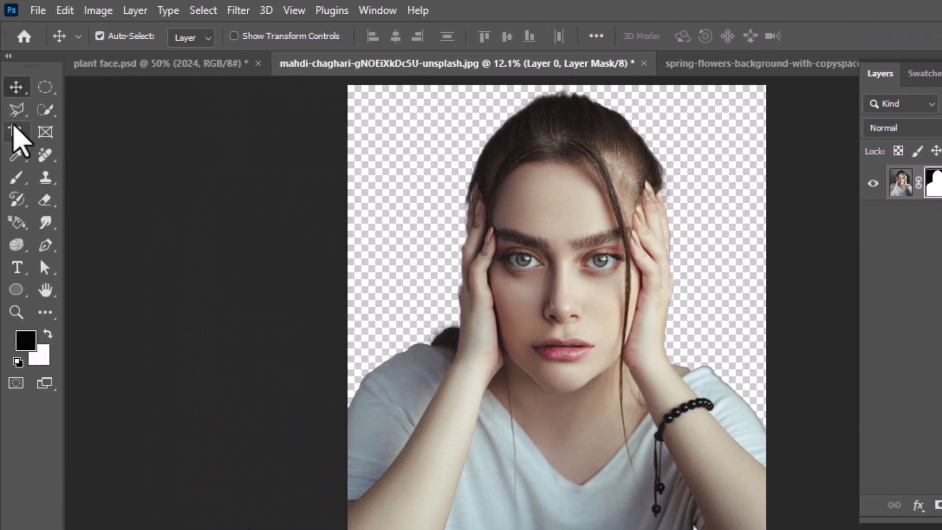
# - Extend the canvas with the Crop tool on both sides and above the woman, to about 7809 x 5834 px
pyautogui.click(16, 133)
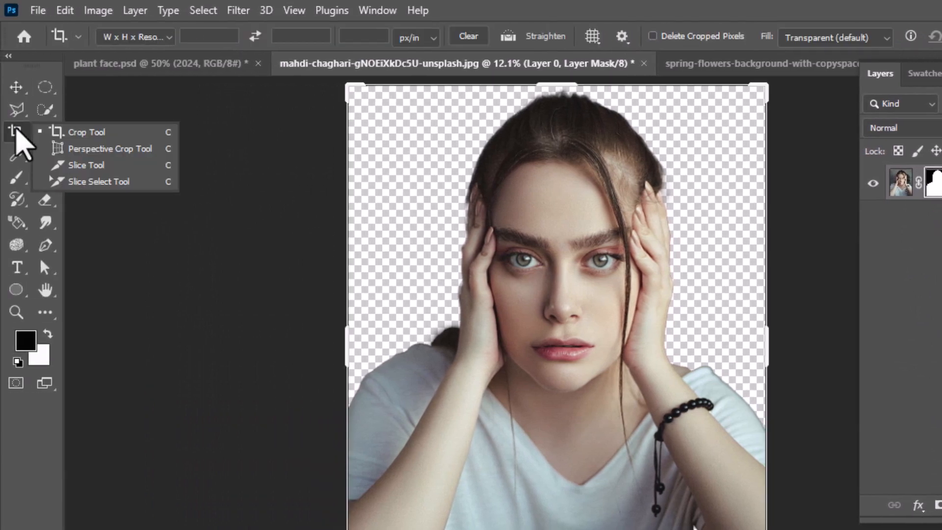
pyautogui.moveTo(270, 347); pyautogui.dragTo(235, 358)
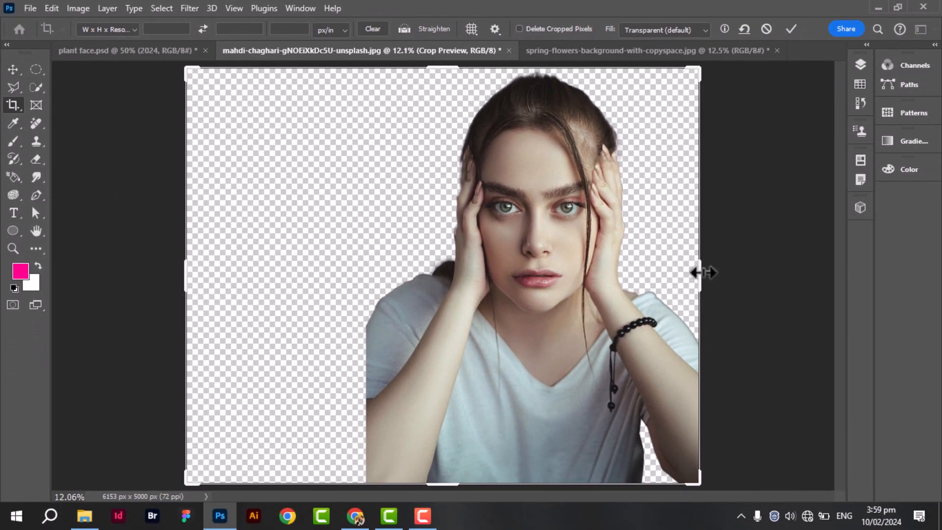
pyautogui.moveTo(704, 272); pyautogui.dragTo(773, 269)
pyautogui.moveTo(461, 70)
pyautogui.mouseDown()
pyautogui.moveTo(459, 47)
pyautogui.moveTo(458, 68)
pyautogui.mouseUp()
pyautogui.press('Return')
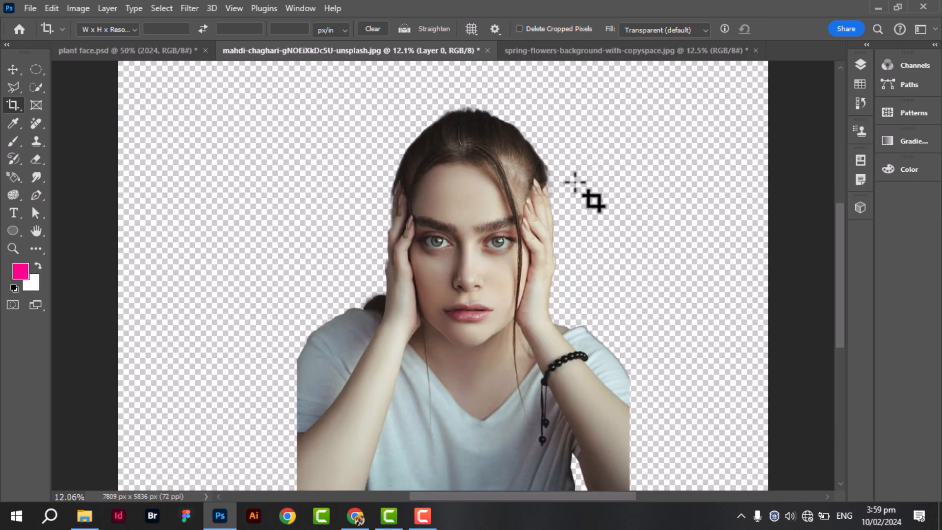
pyautogui.hotkey('ctrl', '-')
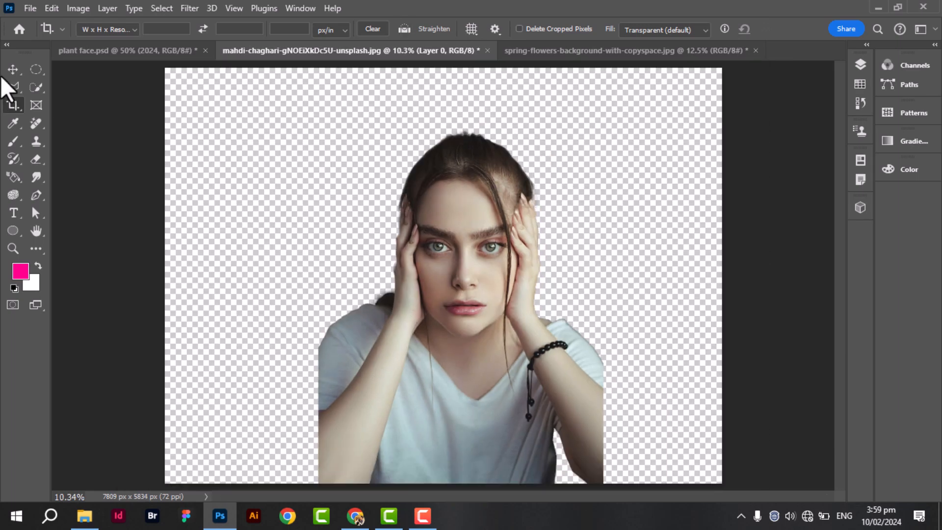
# - Add a Gradient Fill layer with the Radial style and open its gradient for editing
pyautogui.press('v')
pyautogui.press('F7')
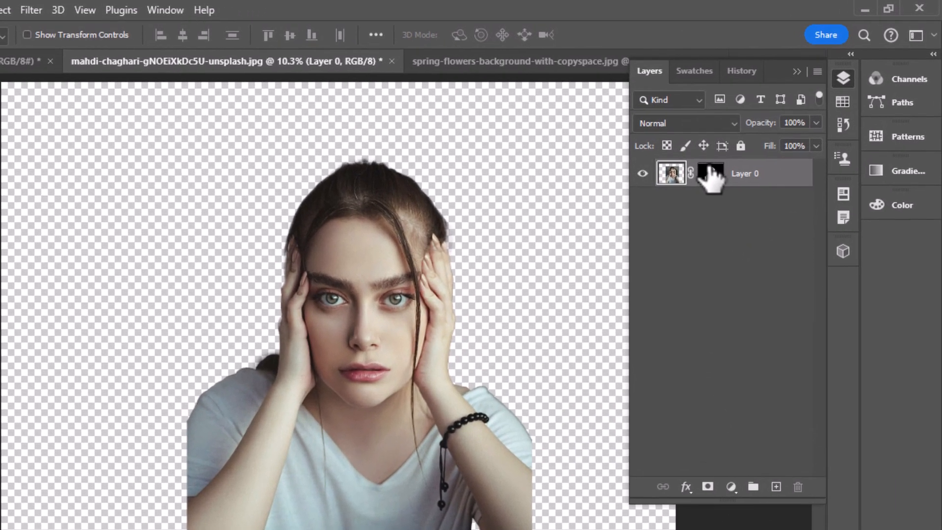
pyautogui.click(751, 145)
pyautogui.click(780, 145)
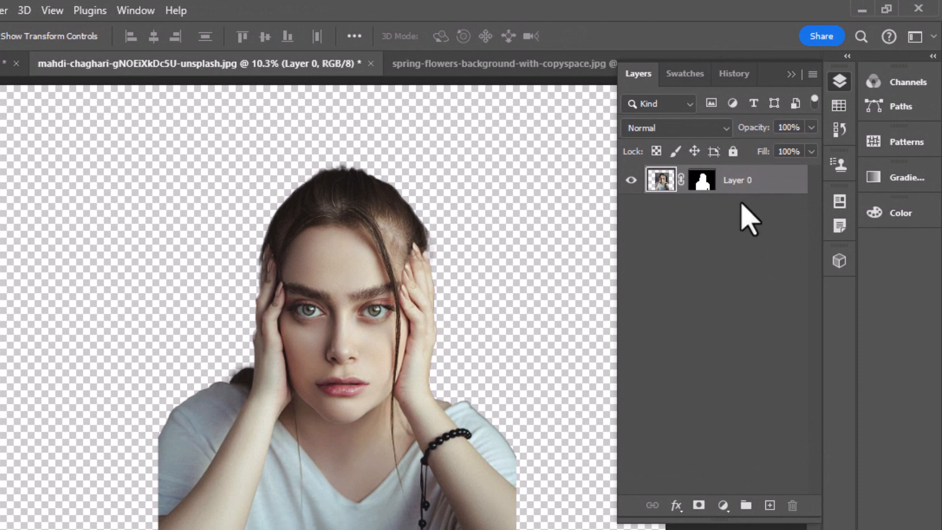
pyautogui.click(723, 506)
pyautogui.click(743, 214)
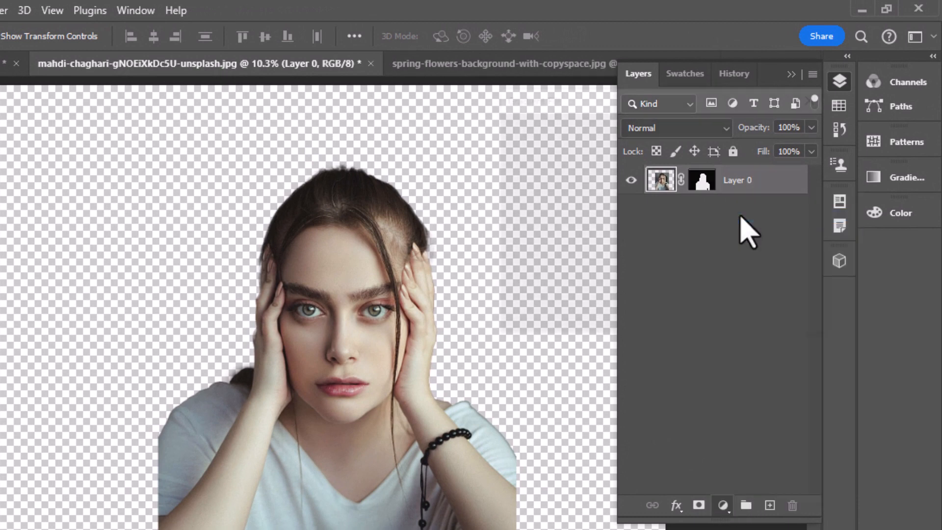
pyautogui.click(613, 158)
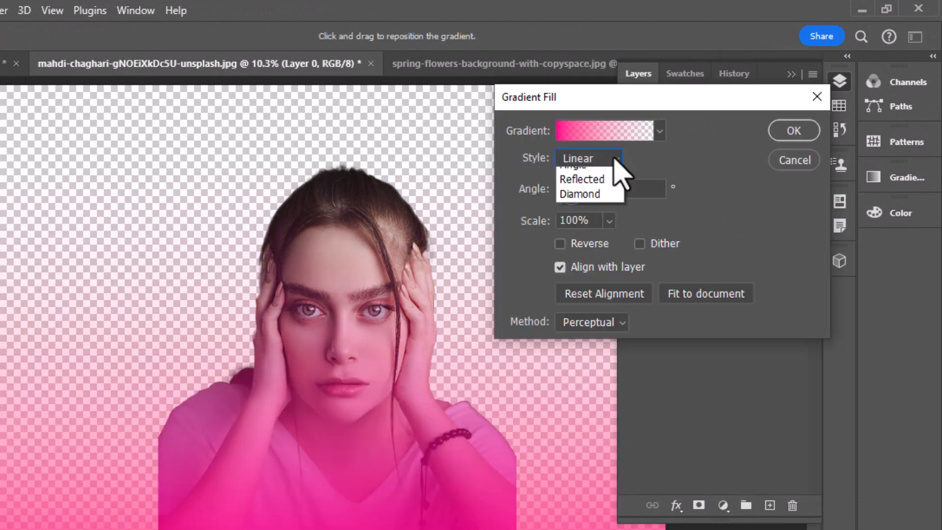
pyautogui.click(591, 186)
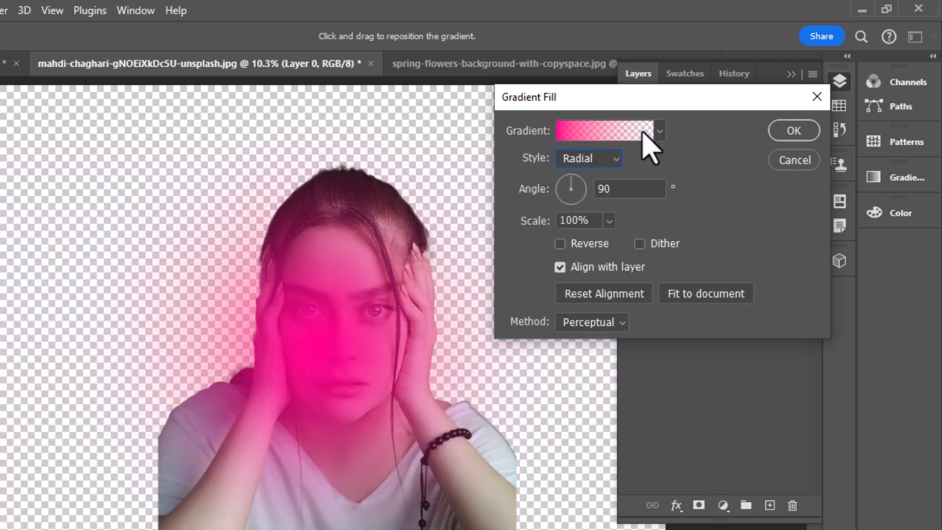
pyautogui.click(643, 131)
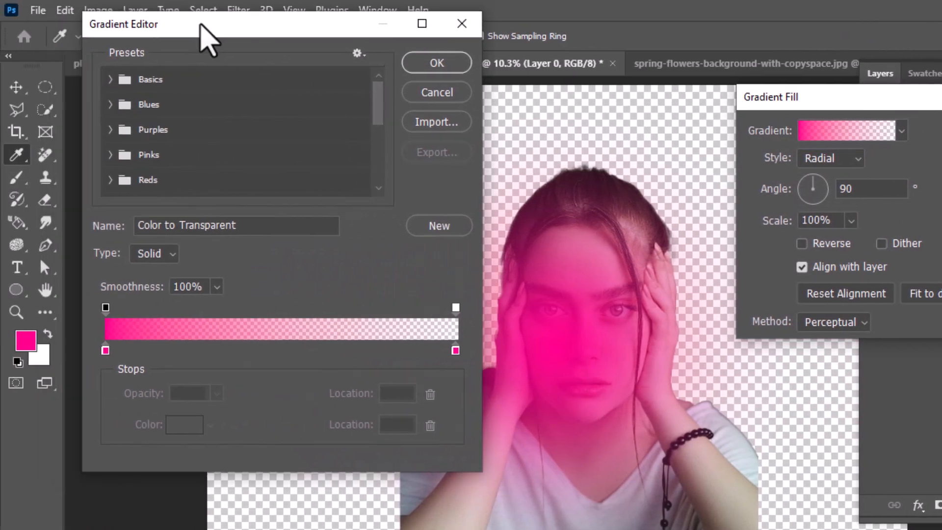
# - Try recolouring the Color to Transparent gradient's start stop to white and its end stop to light grey
pyautogui.doubleClick(105, 350)
pyautogui.click(720, 116)
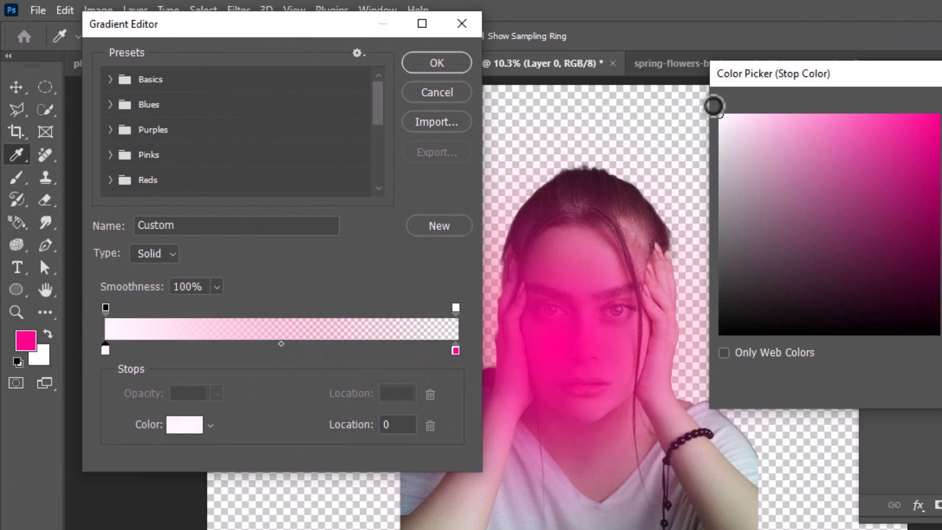
pyautogui.press('Return')
pyautogui.doubleClick(455, 350)
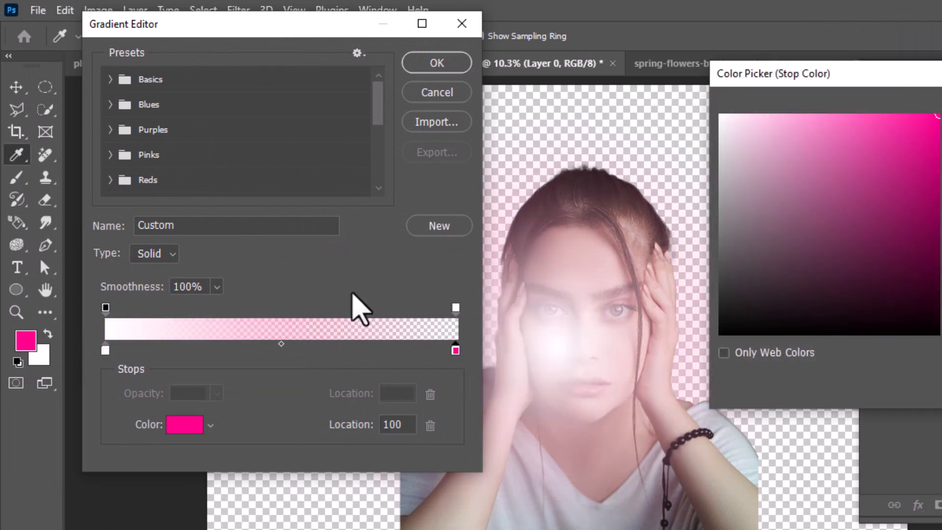
pyautogui.moveTo(724, 167); pyautogui.dragTo(723, 162)
pyautogui.press('Return')
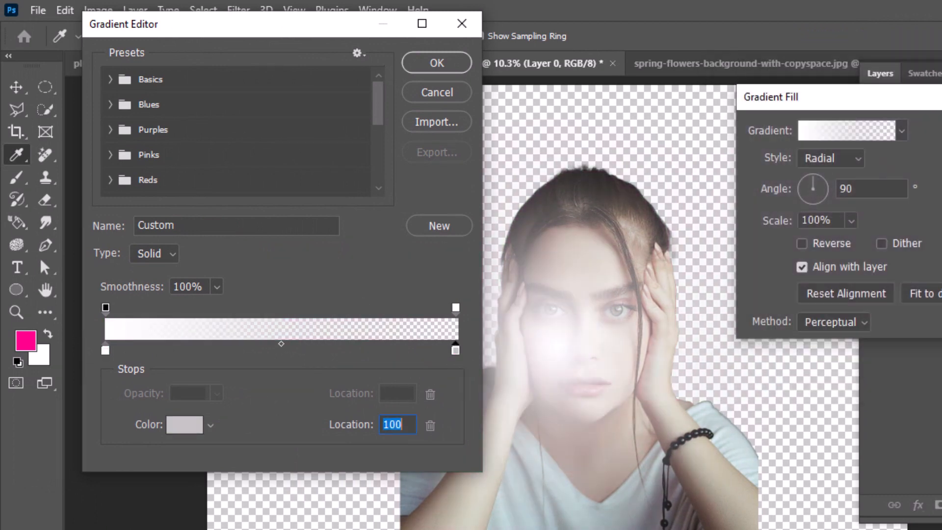
# - Apply the Black, White preset from Basics and recolour its start stop to white
pyautogui.click(109, 79)
pyautogui.click(188, 105)
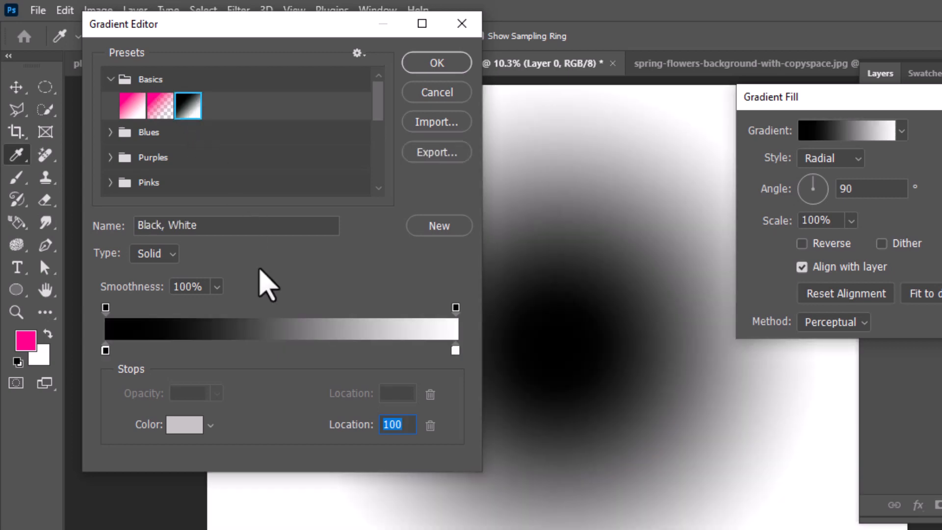
pyautogui.doubleClick(108, 351)
pyautogui.click(722, 116)
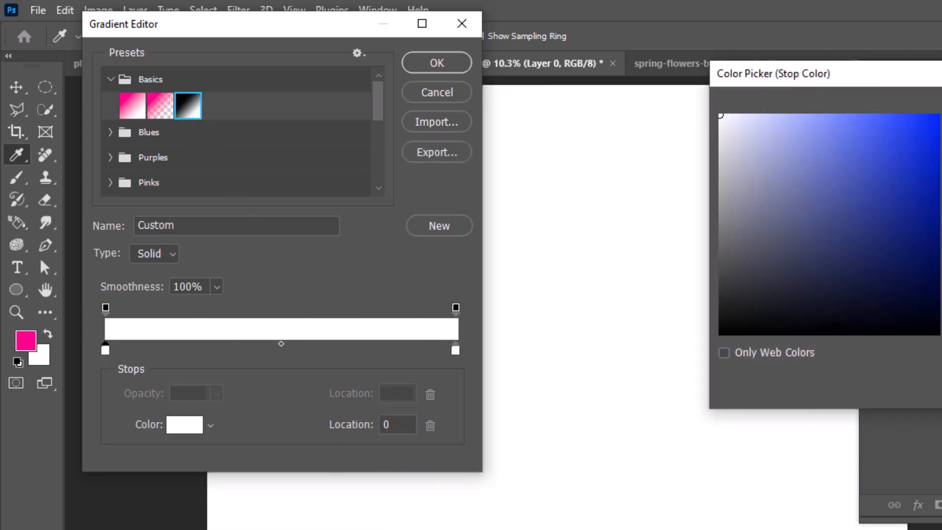
pyautogui.press('Return')
# - Recolour the gradient's end stop to light grey and accept the gradient fill at 108% scale
pyautogui.doubleClick(455, 350)
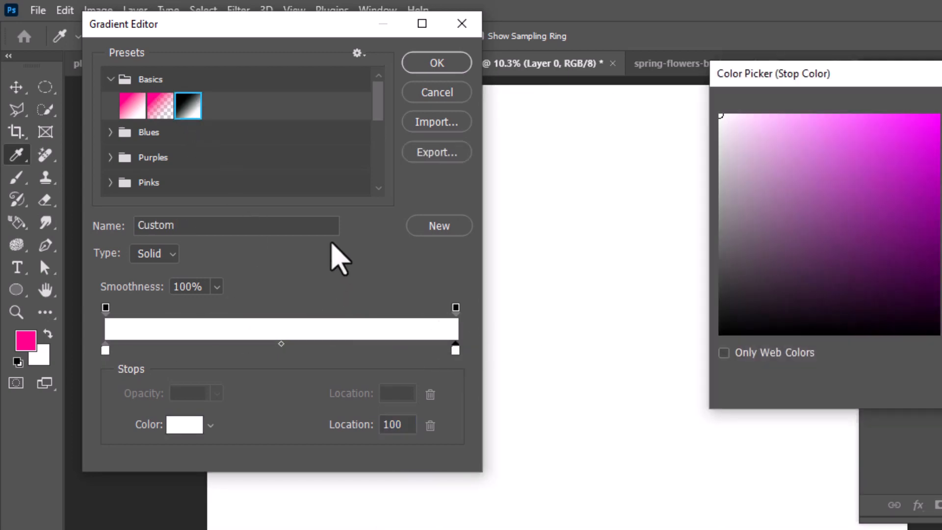
pyautogui.click(721, 157)
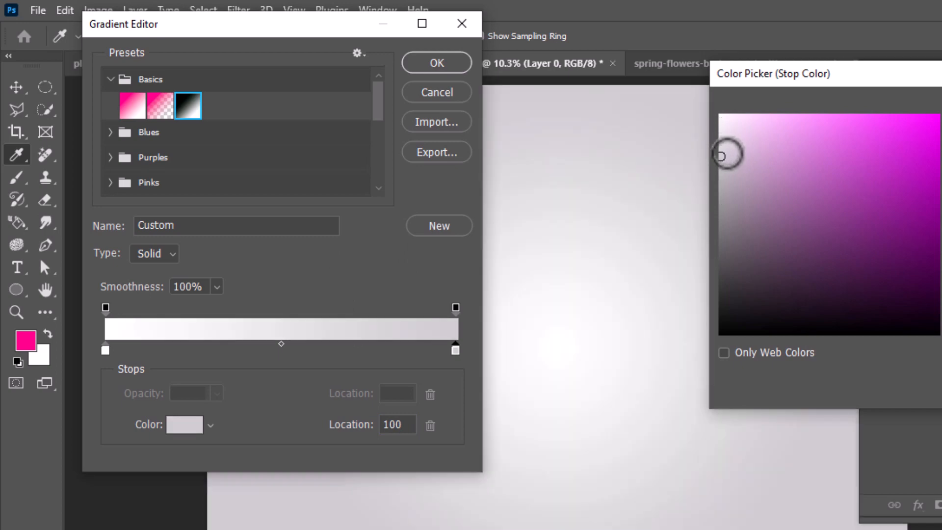
pyautogui.press('Return')
pyautogui.click(436, 62)
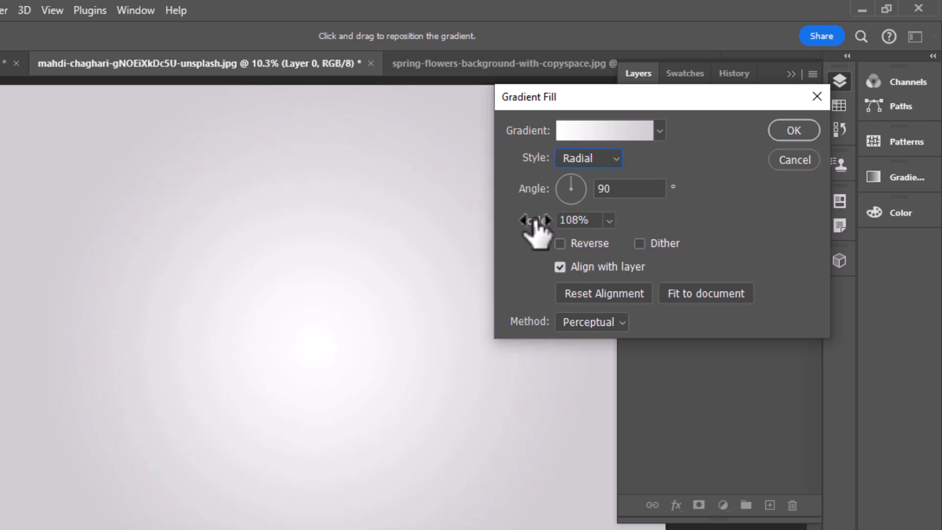
pyautogui.click(792, 131)
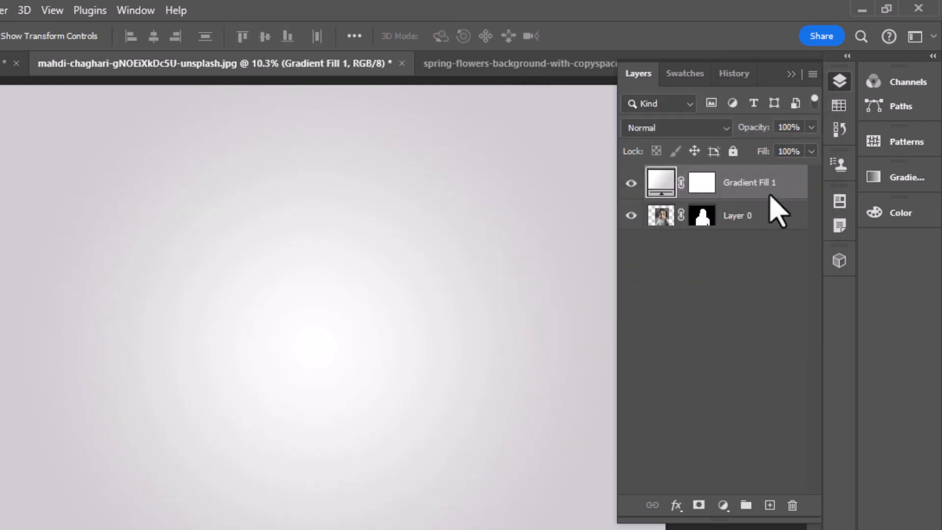
# - Move the gradient fill layer below the woman's layer and select the woman's layer
pyautogui.moveTo(738, 189); pyautogui.dragTo(744, 245)
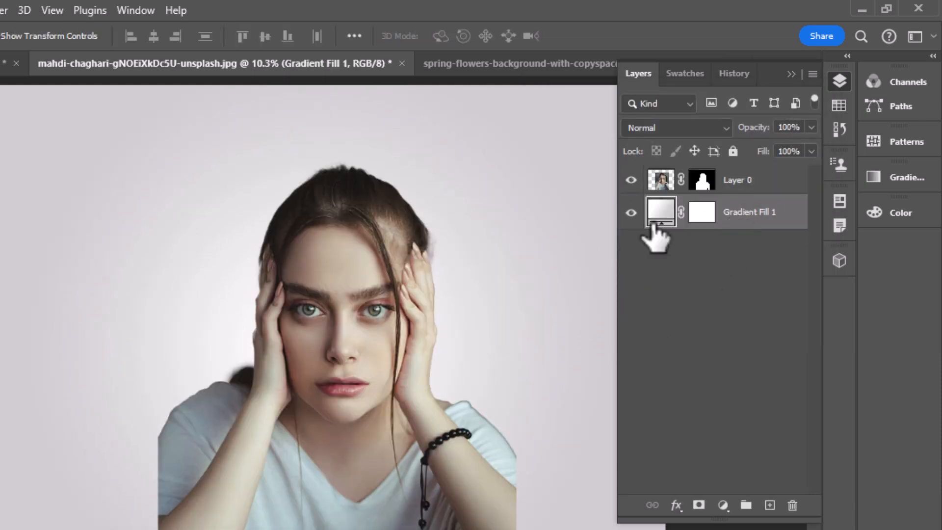
pyautogui.click(726, 183)
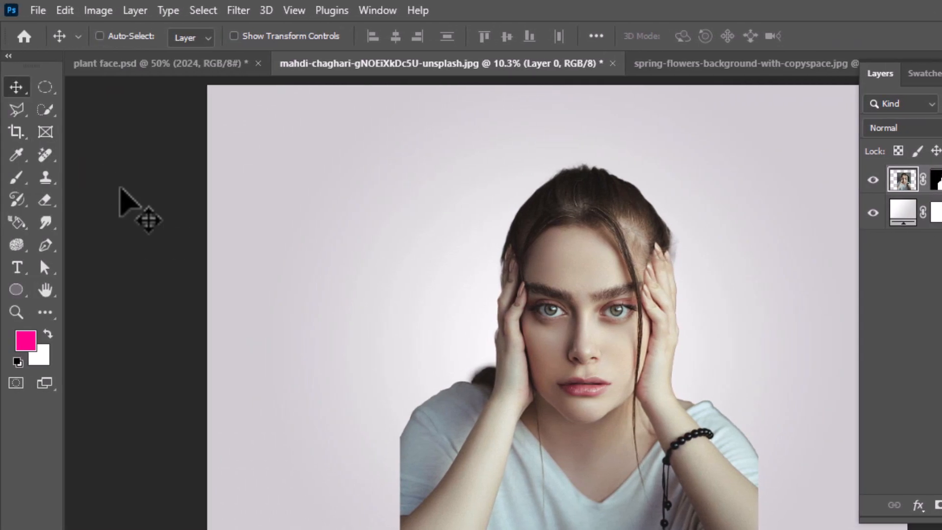
pyautogui.scroll(1, 535, 309)
pyautogui.click(46, 197)
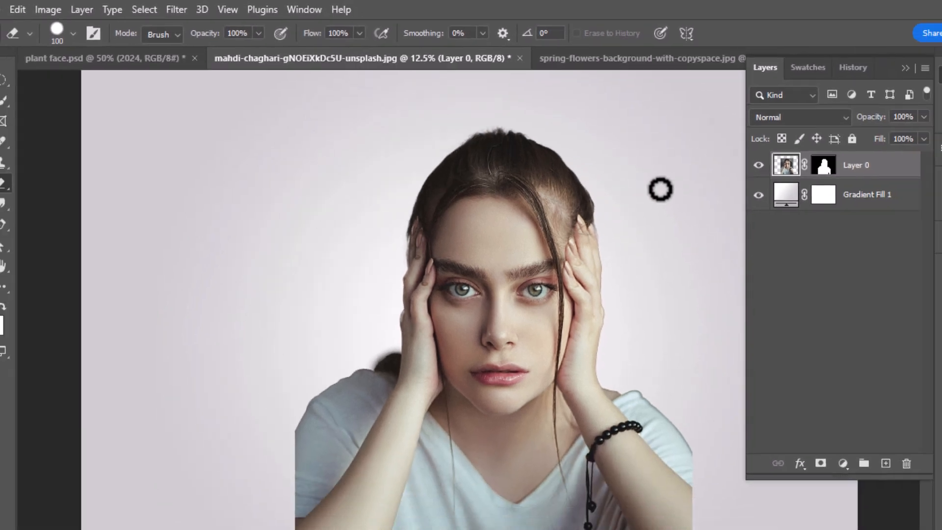
pyautogui.hotkey('ctrl', '0')
pyautogui.click(13, 70)
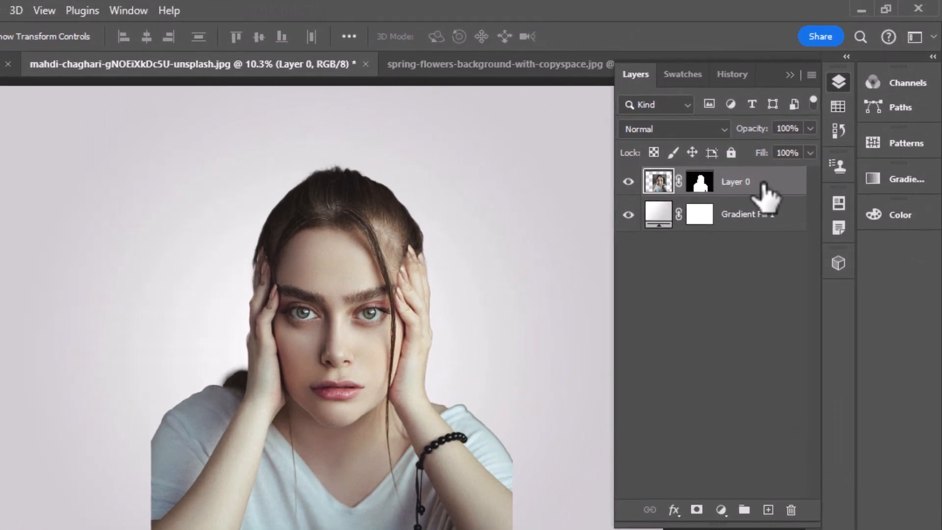
# - Duplicate the woman's layer and apply the copy's layer mask permanently
pyautogui.hotkey('ctrl', 'j')
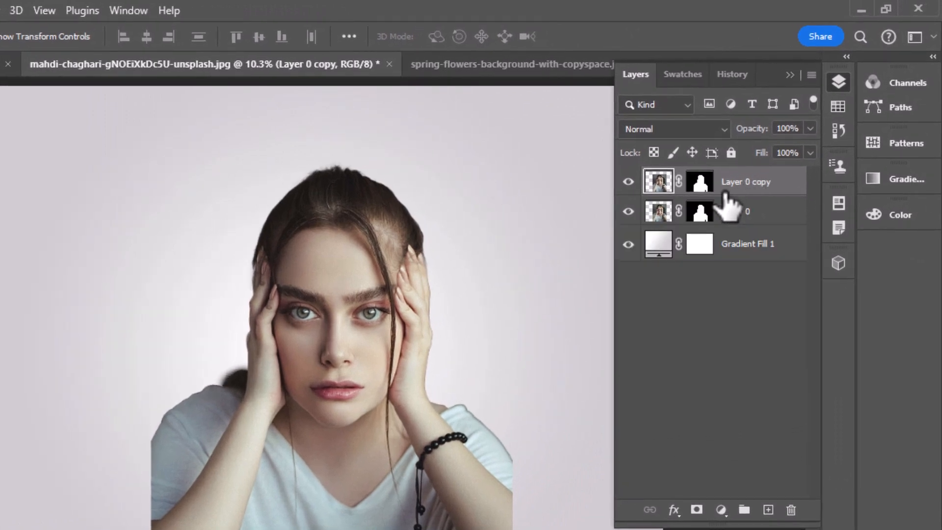
pyautogui.click(699, 185)
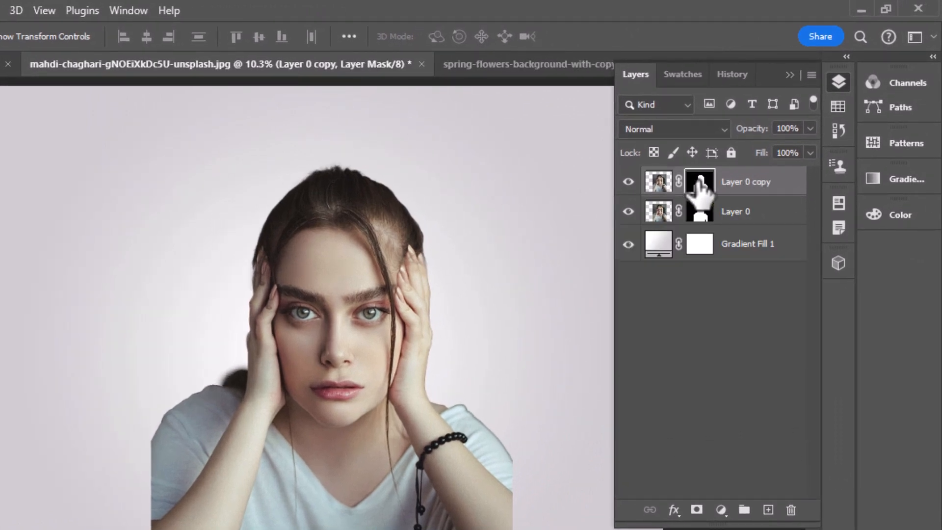
pyautogui.rightClick(702, 186)
pyautogui.click(726, 231)
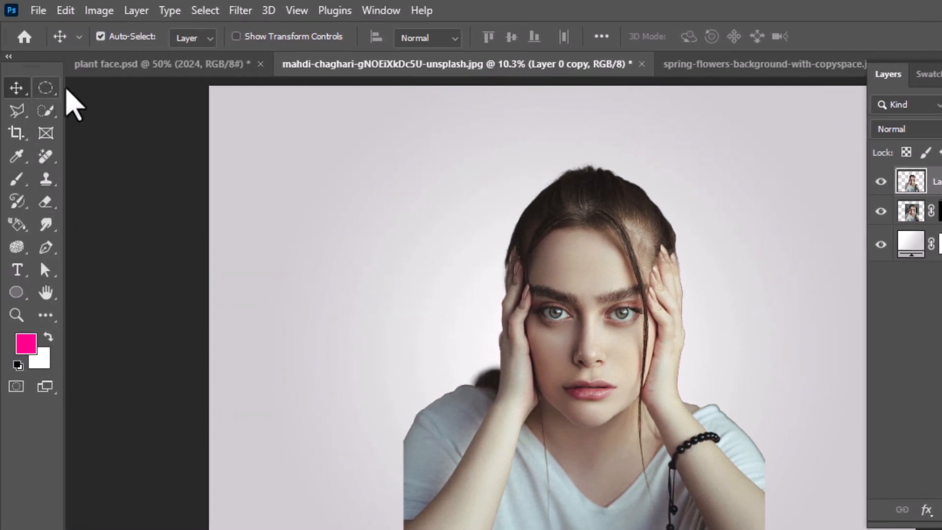
# - Make a wide elliptical selection around the top of the head down to the forehead and cut it to a new layer
pyautogui.moveTo(45, 88); pyautogui.dragTo(110, 103)
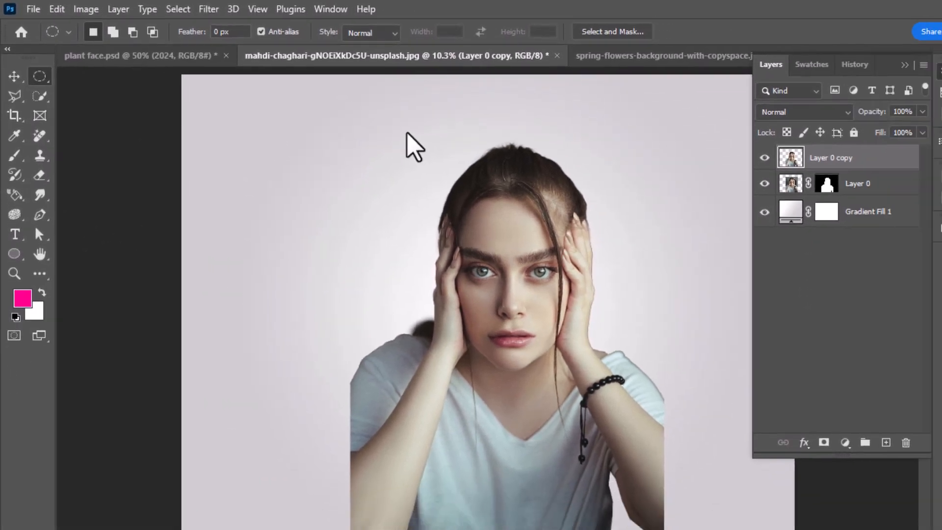
pyautogui.moveTo(472, 151); pyautogui.dragTo(719, 257)
pyautogui.moveTo(562, 202); pyautogui.dragTo(564, 199)
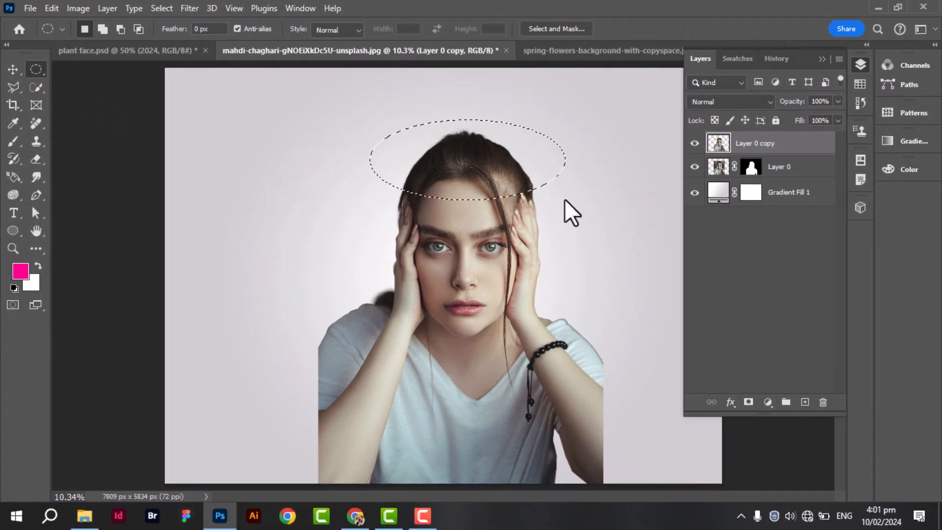
pyautogui.rightClick(464, 163)
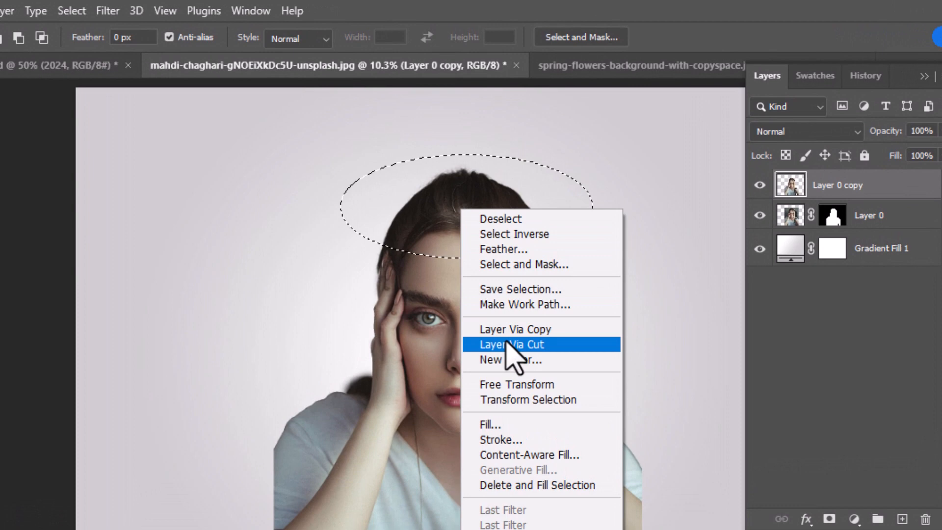
pyautogui.click(507, 343)
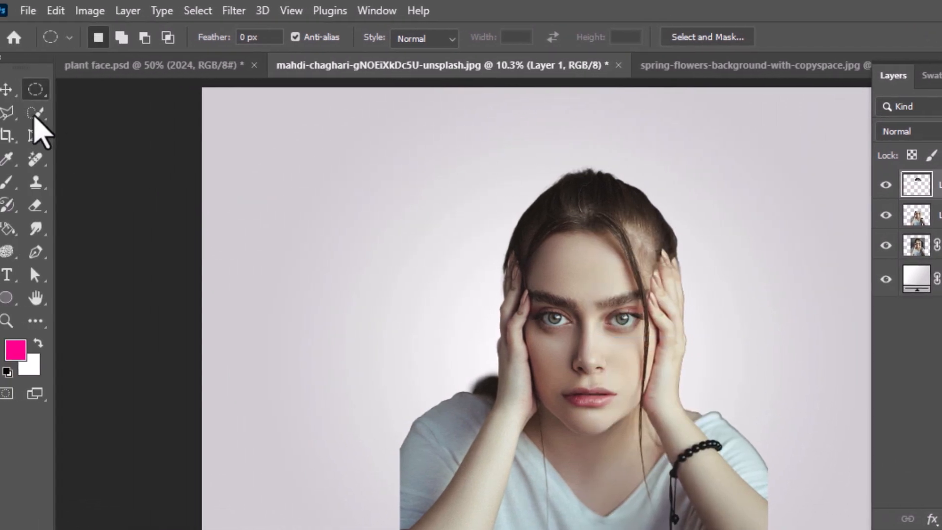
# - Hide the original masked woman's layer and move the cut head slice straight up to open a gap across the forehead
pyautogui.press('v')
pyautogui.moveTo(454, 213); pyautogui.dragTo(457, 209)
pyautogui.moveTo(599, 218); pyautogui.dragTo(601, 214)
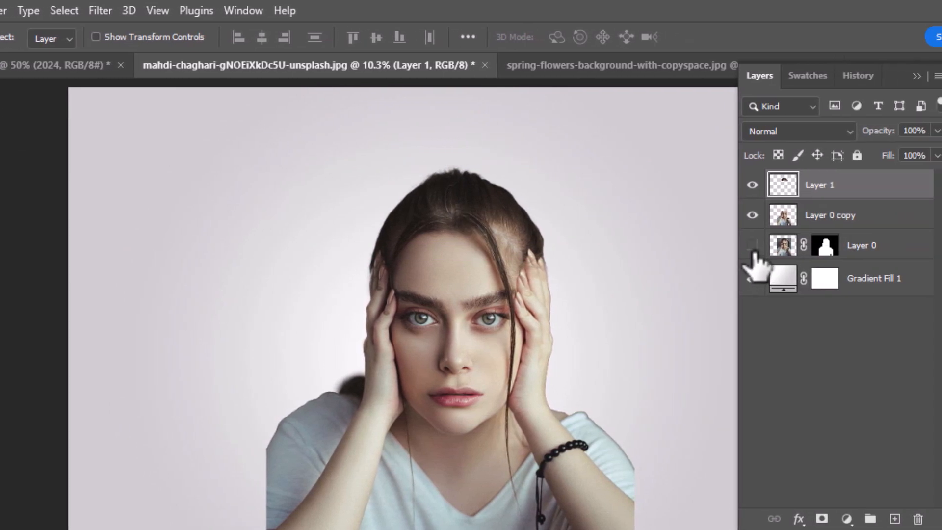
pyautogui.click(897, 245)
pyautogui.moveTo(466, 244); pyautogui.dragTo(462, 214)
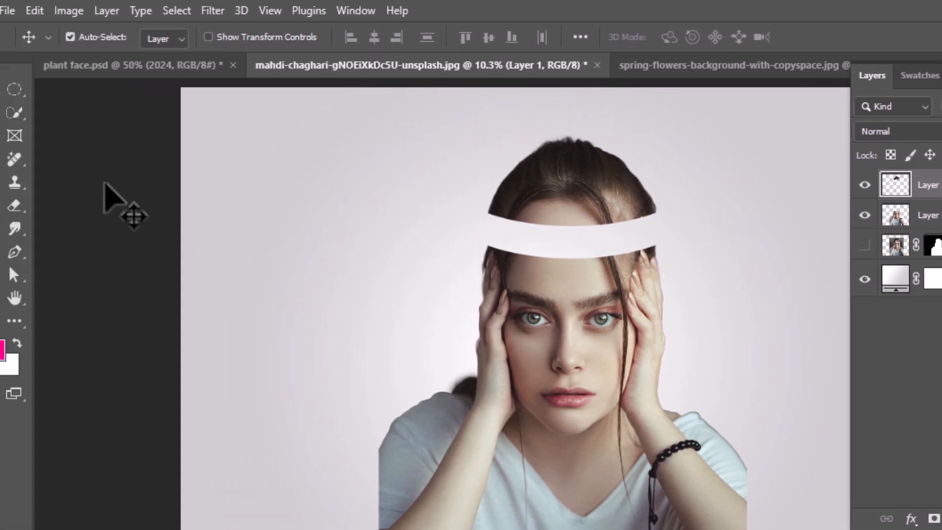
# - Select the crown of the raised head slice with an ellipse of about 1567 by 601 px and cut it to a new layer
pyautogui.press('m')
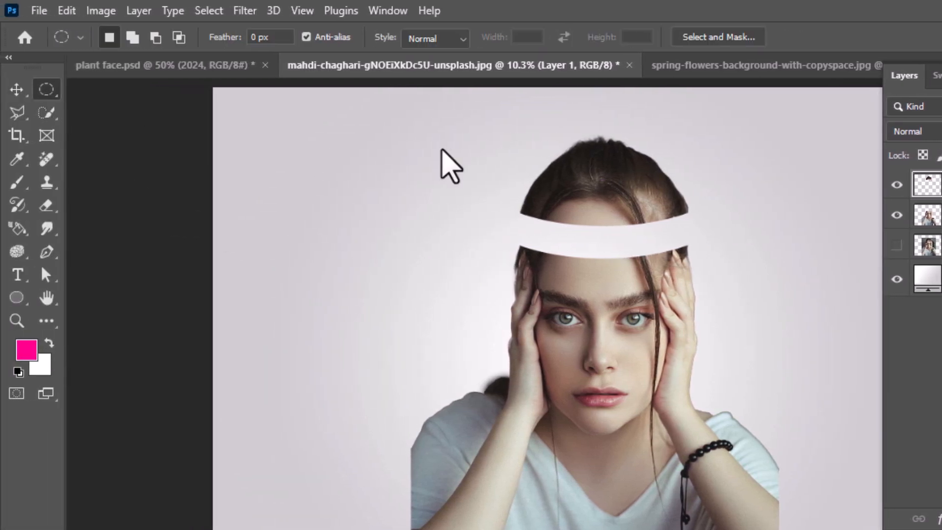
pyautogui.moveTo(532, 120); pyautogui.dragTo(677, 178)
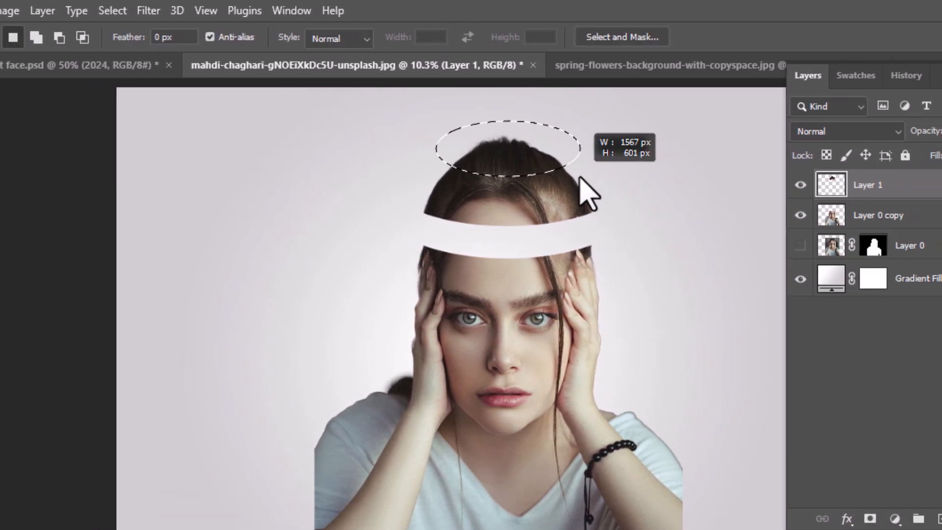
pyautogui.moveTo(588, 194); pyautogui.dragTo(588, 194)
pyautogui.rightClick(495, 166)
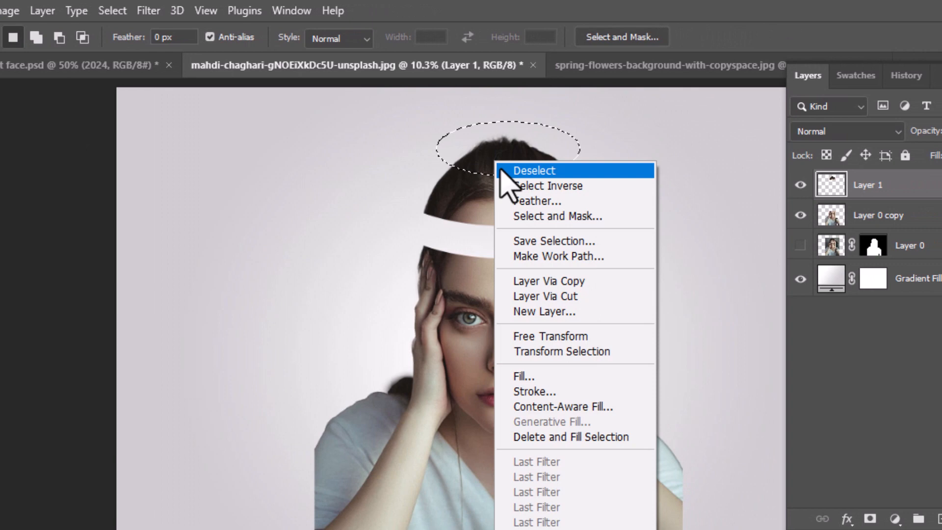
pyautogui.click(533, 296)
# - Raise the crown piece above the head slice, scale it to 87.84% and rotate it 20.46° clockwise
pyautogui.press('v')
pyautogui.moveTo(480, 181); pyautogui.dragTo(493, 148)
pyautogui.press('ctrl')
pyautogui.hotkey('ctrl', 't')
pyautogui.moveTo(584, 152); pyautogui.dragTo(558, 136)
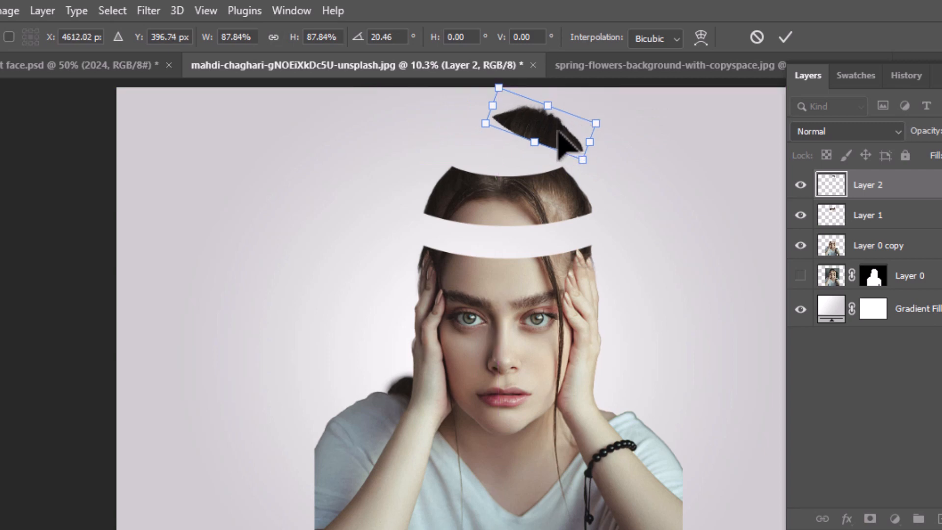
pyautogui.click(785, 37)
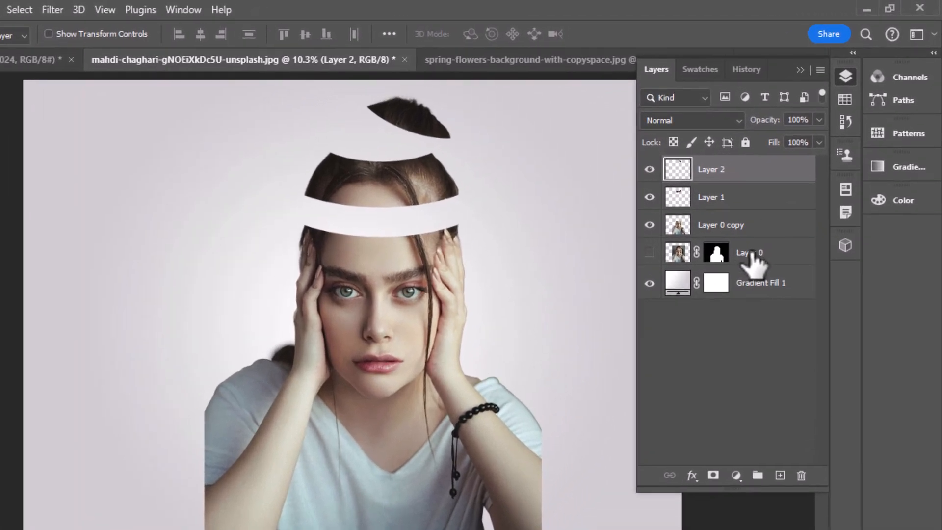
# - On a new layer above the hidden original, draw a closed Pen shape about 1807 by 323 px with a curved upper edge behind the forehead cut
pyautogui.click(777, 214)
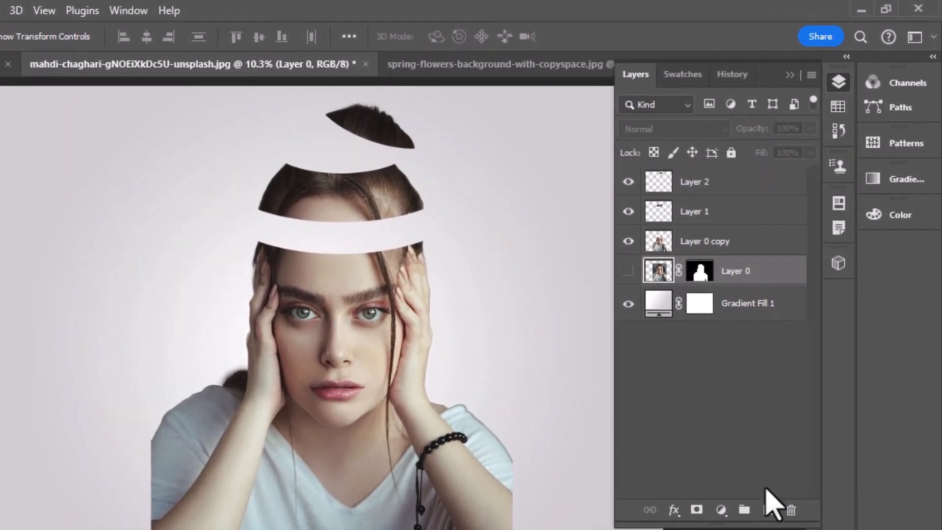
pyautogui.click(804, 401)
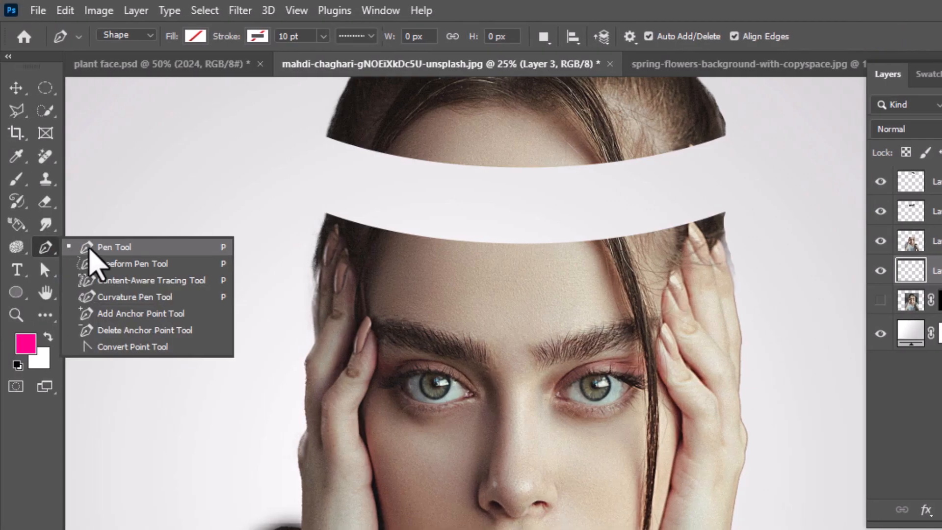
pyautogui.click(73, 243)
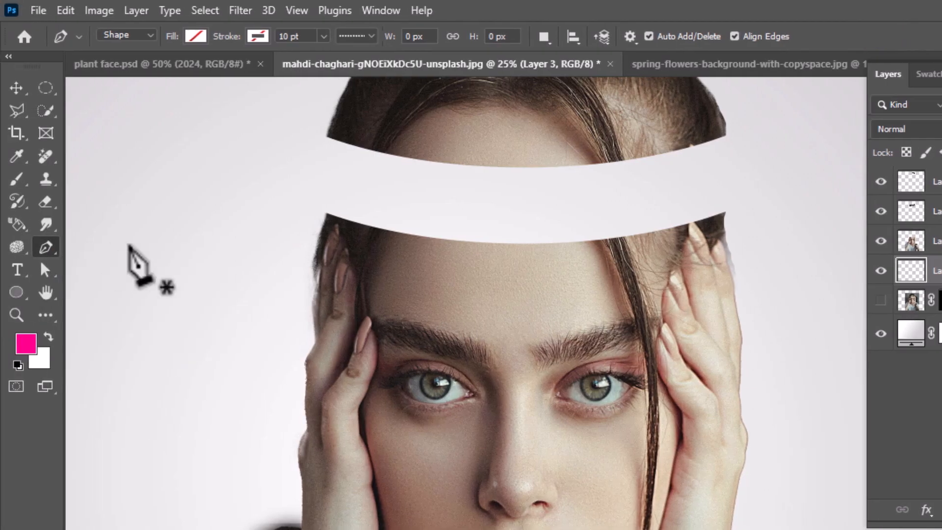
pyautogui.click(723, 214)
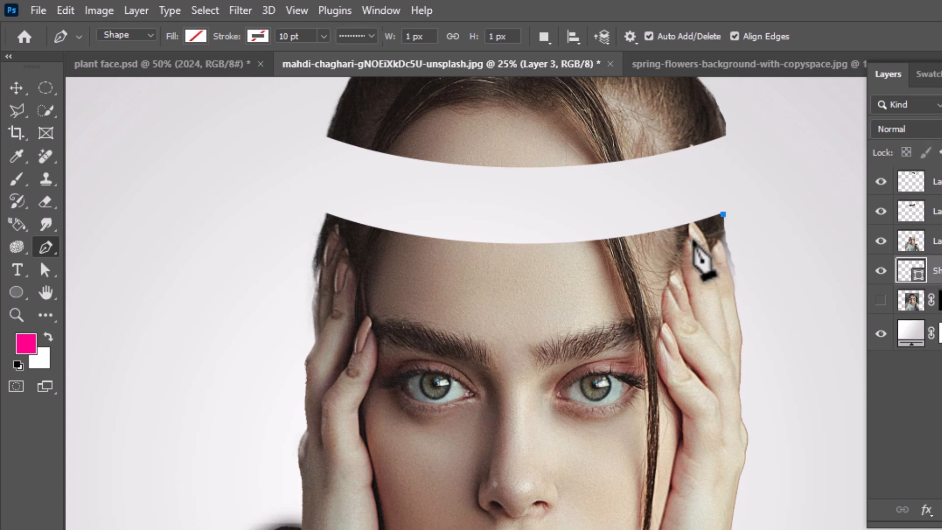
pyautogui.click(637, 257)
pyautogui.click(530, 261)
pyautogui.click(441, 257)
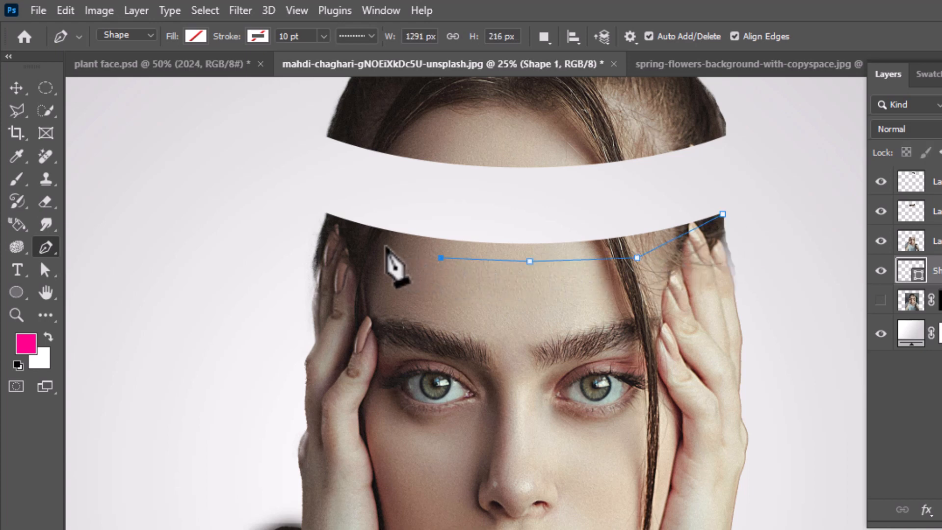
pyautogui.click(386, 247)
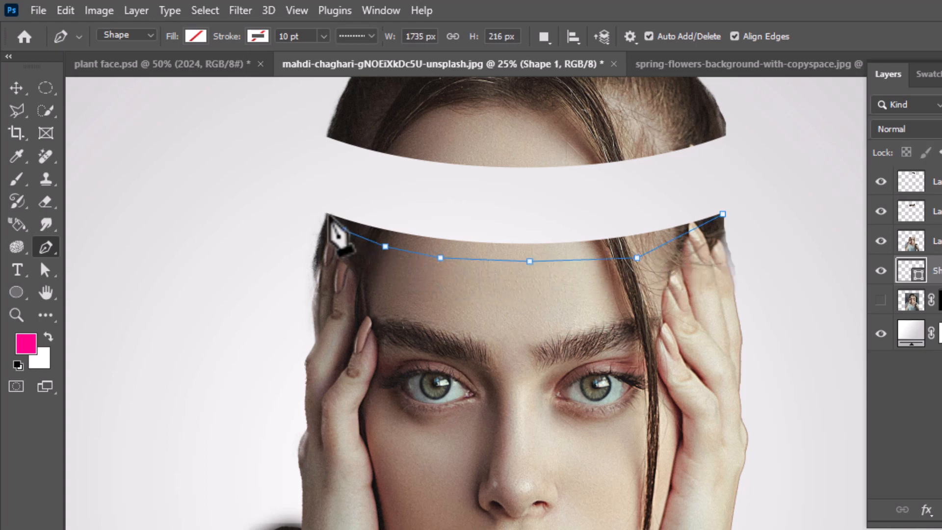
pyautogui.moveTo(723, 215); pyautogui.dragTo(941, 268)
# - Try filling the forehead shape with black
pyautogui.click(199, 37)
pyautogui.click(211, 130)
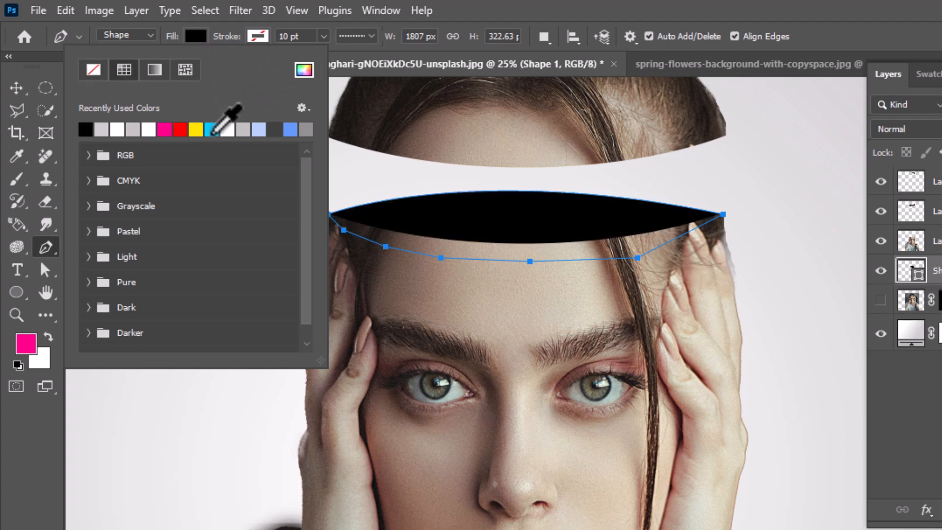
pyautogui.click(63, 373)
# - Set the foreground colour to a light orange-brown based on sampled skin and fill the forehead shape with it
pyautogui.click(26, 343)
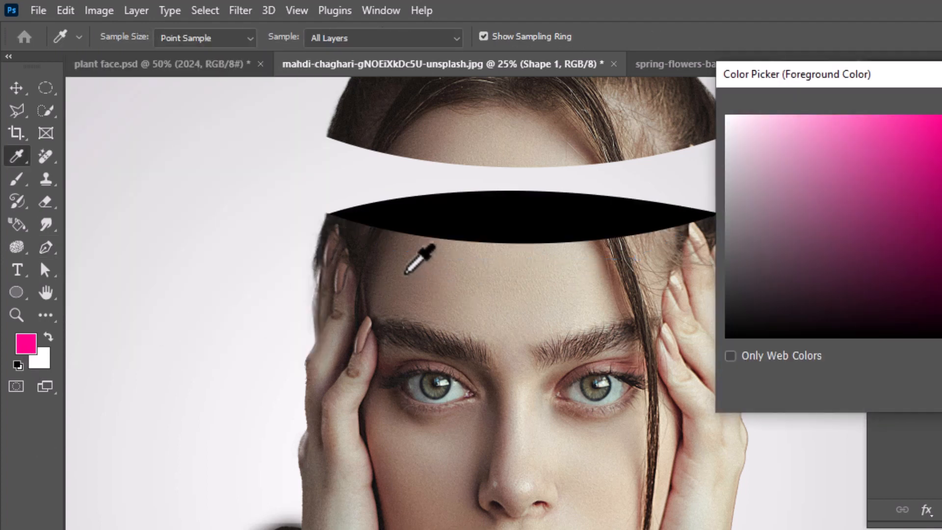
pyautogui.click(398, 263)
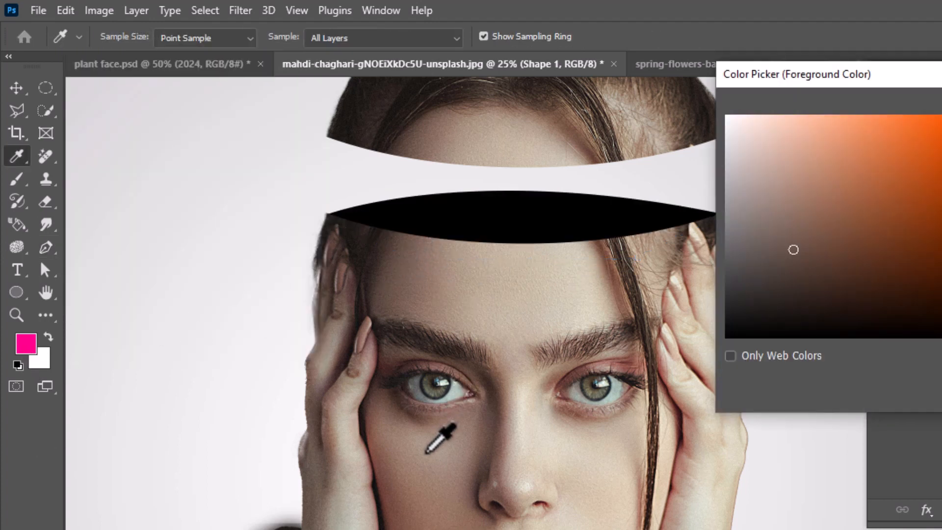
pyautogui.click(426, 452)
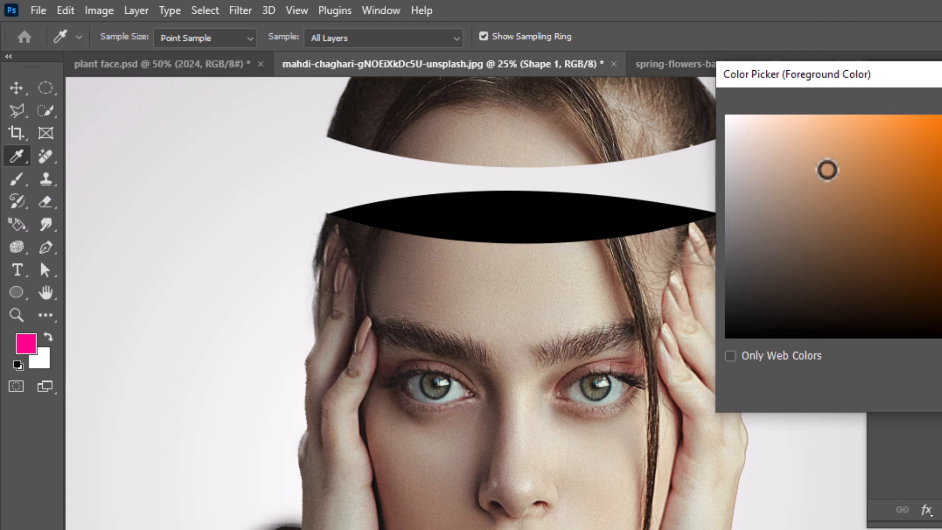
pyautogui.press('Return')
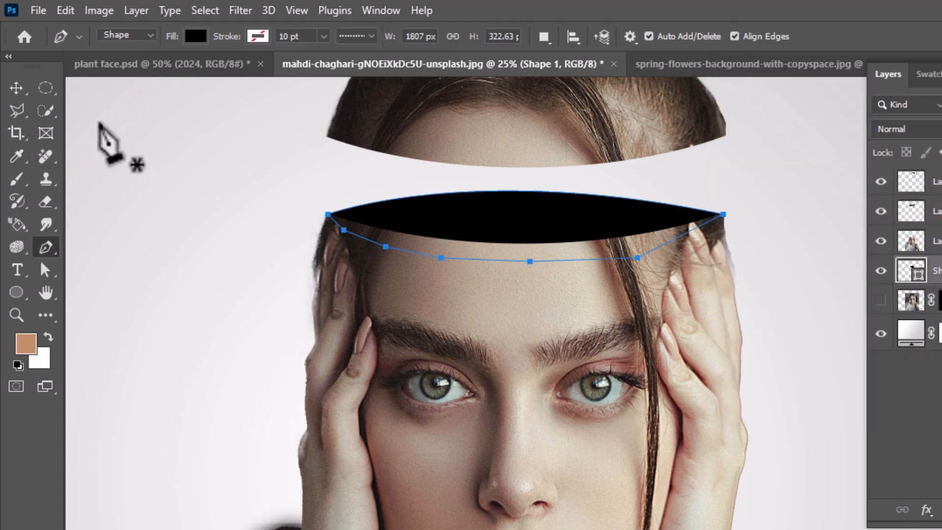
pyautogui.click(16, 89)
pyautogui.hotkey('ctrl', 'BackSpace')
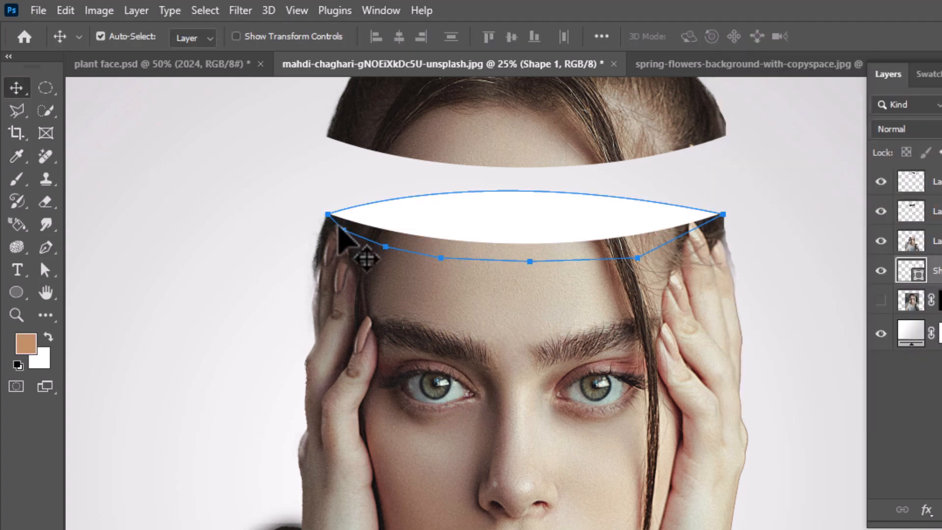
pyautogui.hotkey('alt', 'BackSpace')
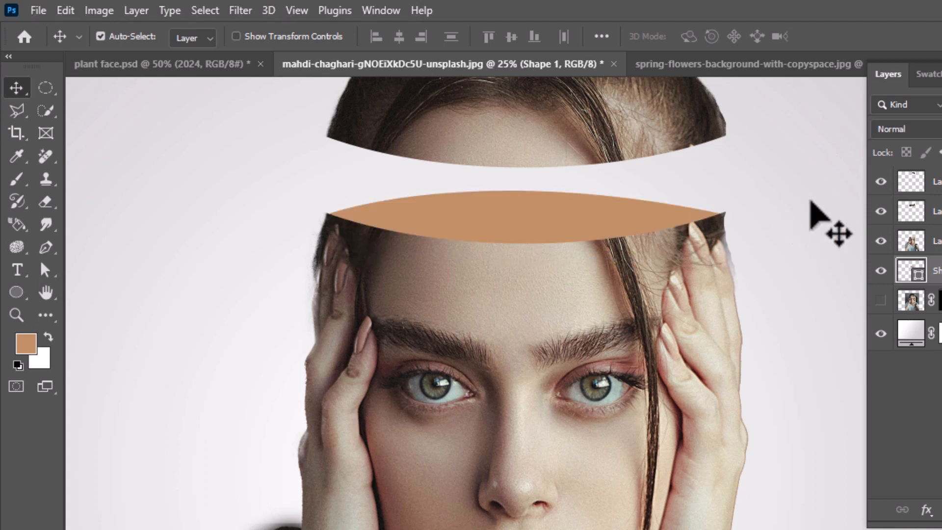
# - Add a new empty layer directly above the woman's copied layer and below the head slice layer
pyautogui.scroll(5, 746, 271)
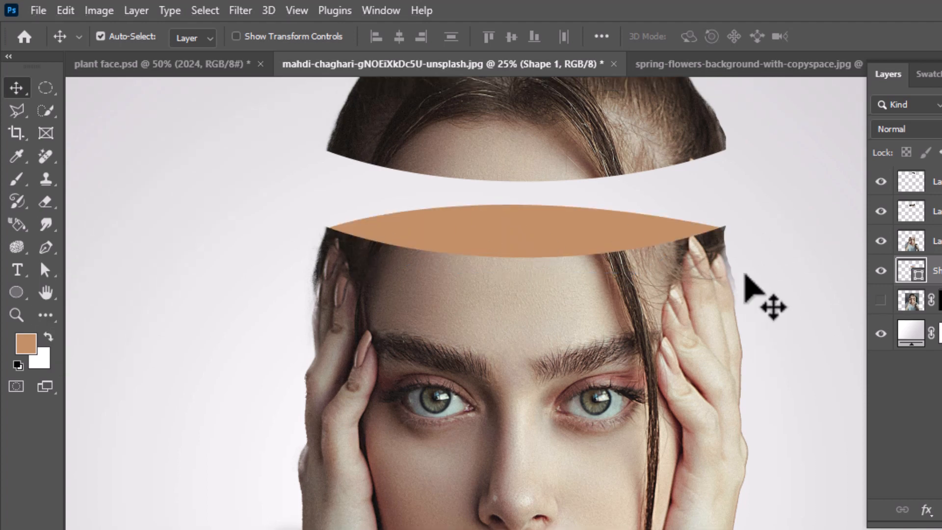
pyautogui.scroll(1, 747, 272)
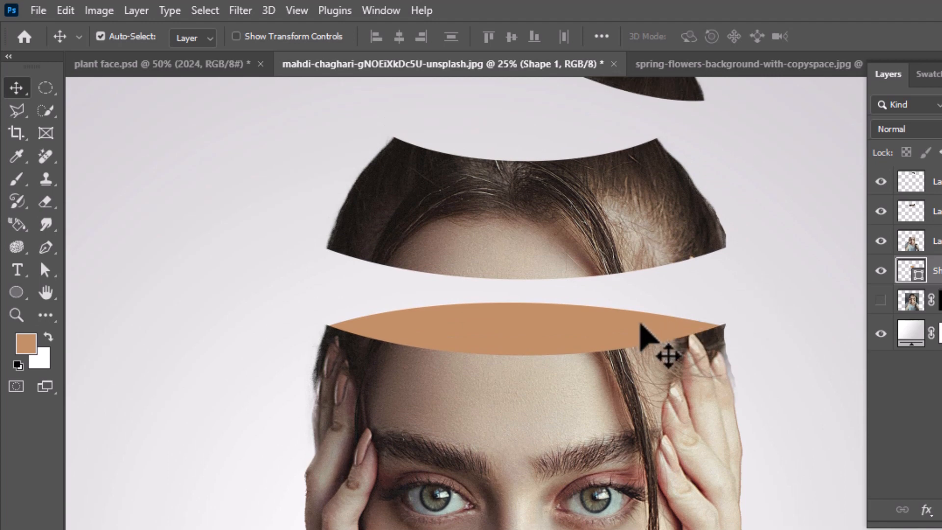
pyautogui.scroll(2, 420, 362)
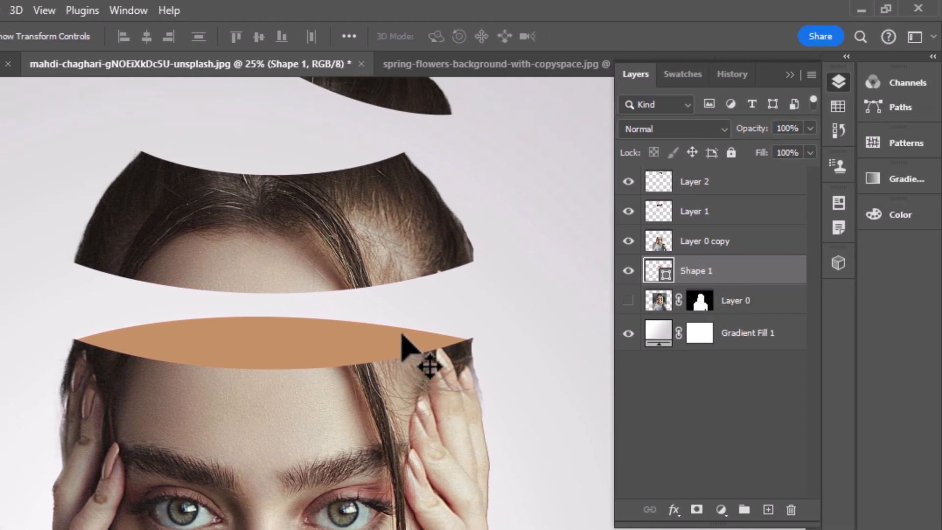
pyautogui.click(726, 226)
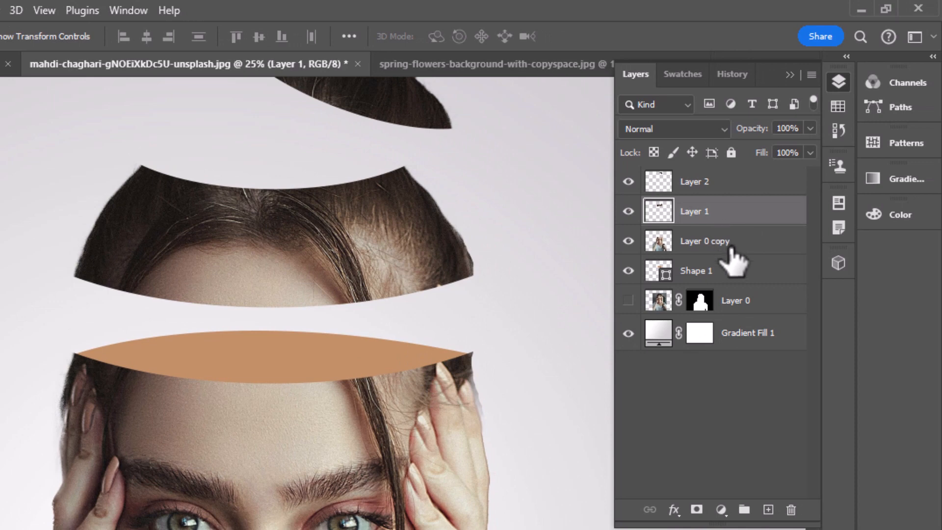
pyautogui.click(734, 245)
pyautogui.click(769, 511)
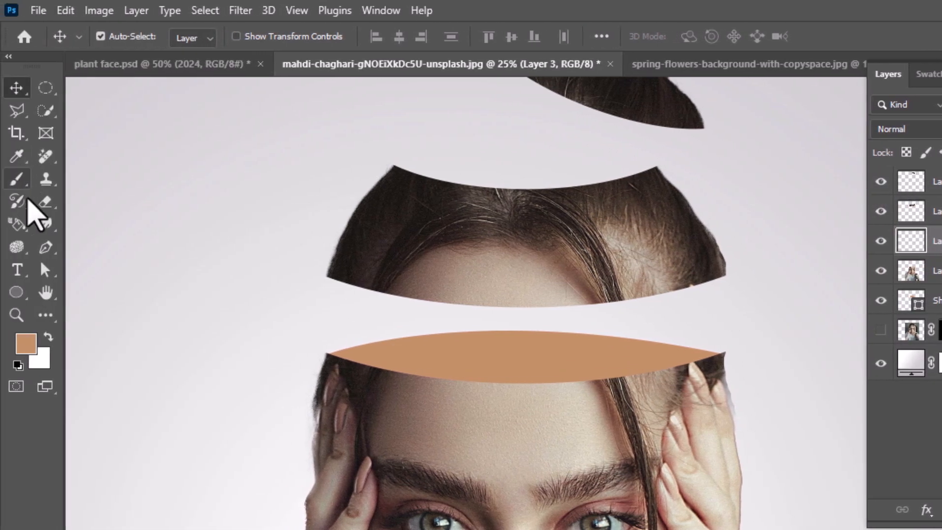
# - On the empty layer, draw a closed Pen shape about 1197 by 281 px with a curved upper edge over the middle head slice's top cut
pyautogui.click(46, 247)
pyautogui.rightClick(45, 248)
pyautogui.click(94, 246)
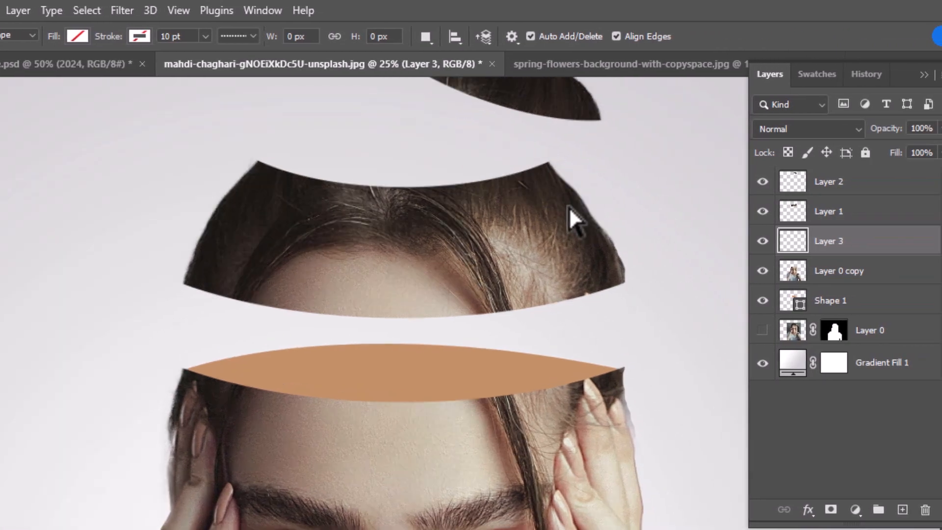
pyautogui.hotkey('ctrl', '+')
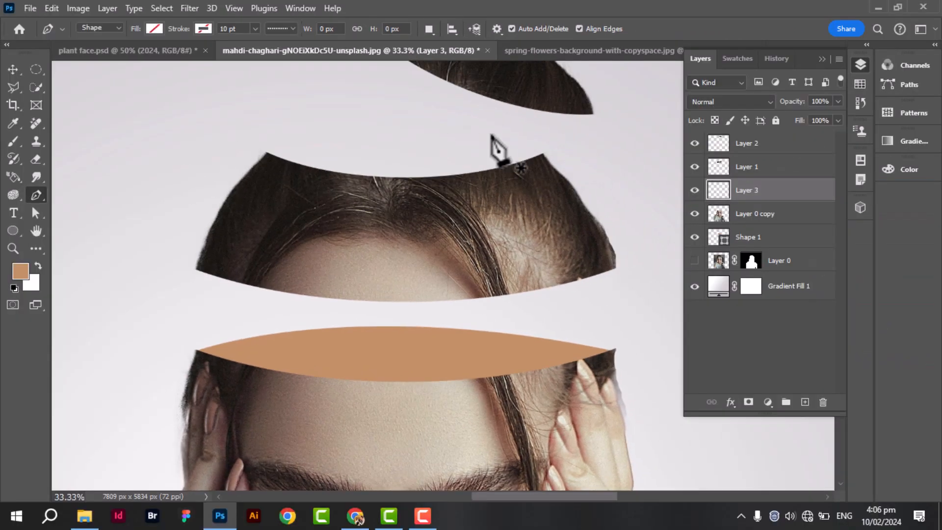
pyautogui.moveTo(542, 156); pyautogui.dragTo(506, 185)
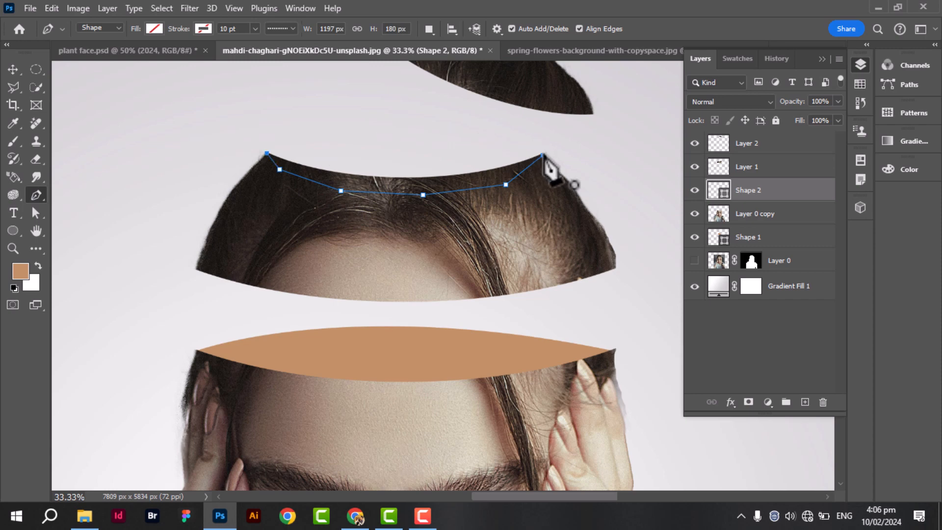
pyautogui.moveTo(542, 155); pyautogui.dragTo(692, 213)
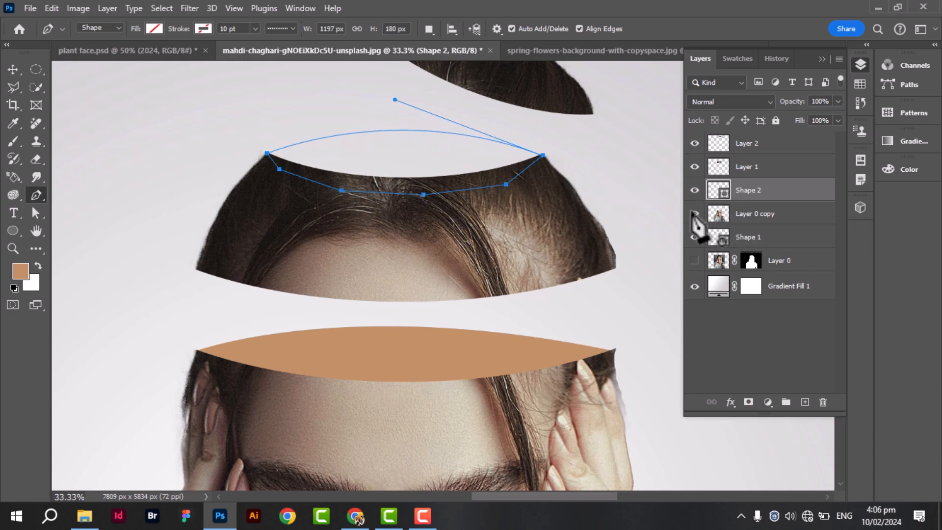
# - Fill the new shape on the middle head slice with the recently used light orange-brown
pyautogui.click(154, 29)
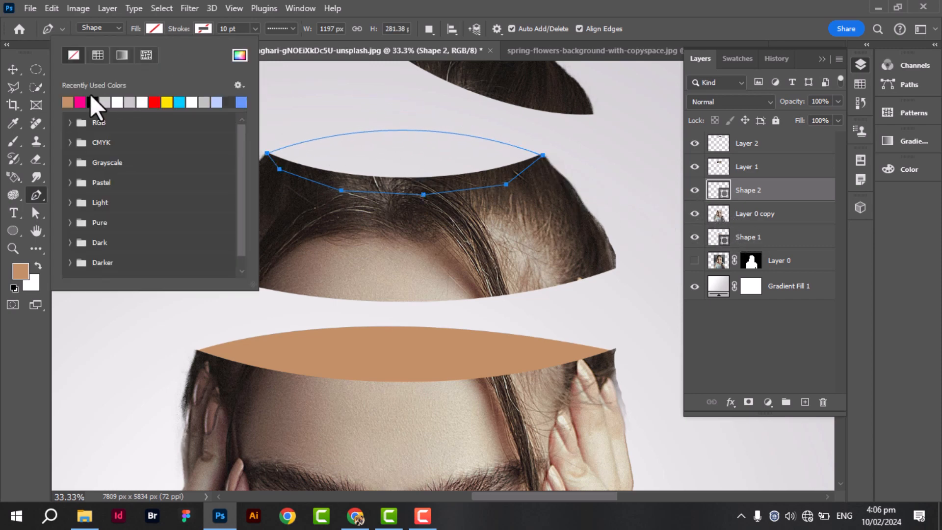
pyautogui.click(67, 102)
pyautogui.click(200, 295)
pyautogui.click(154, 28)
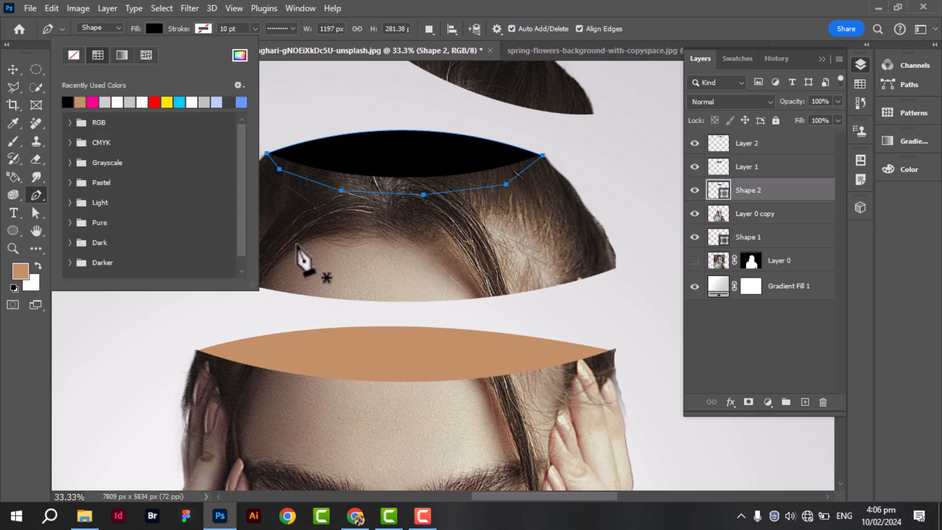
pyautogui.click(80, 102)
pyautogui.press('Return')
pyautogui.press('Return')
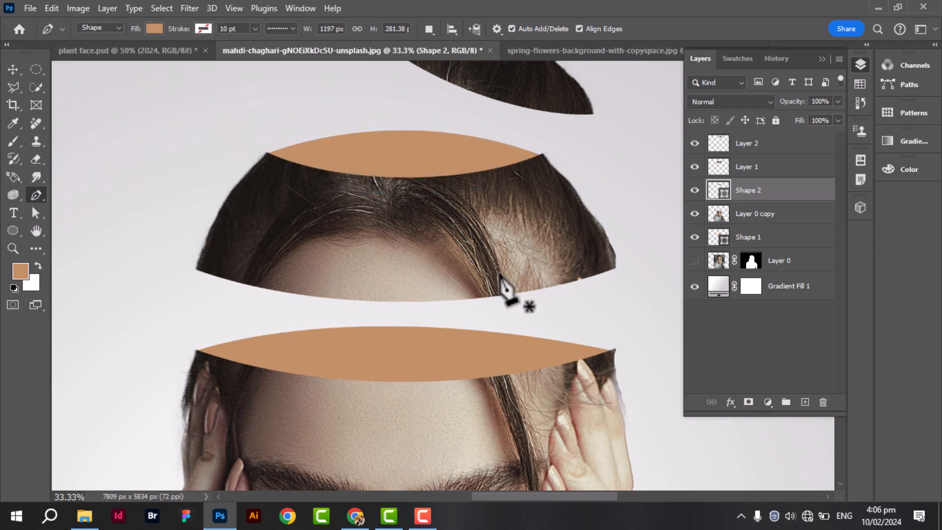
# - Add an empty layer directly above the forehead shape and set the foreground colour to black
pyautogui.hotkey('ctrl', '0')
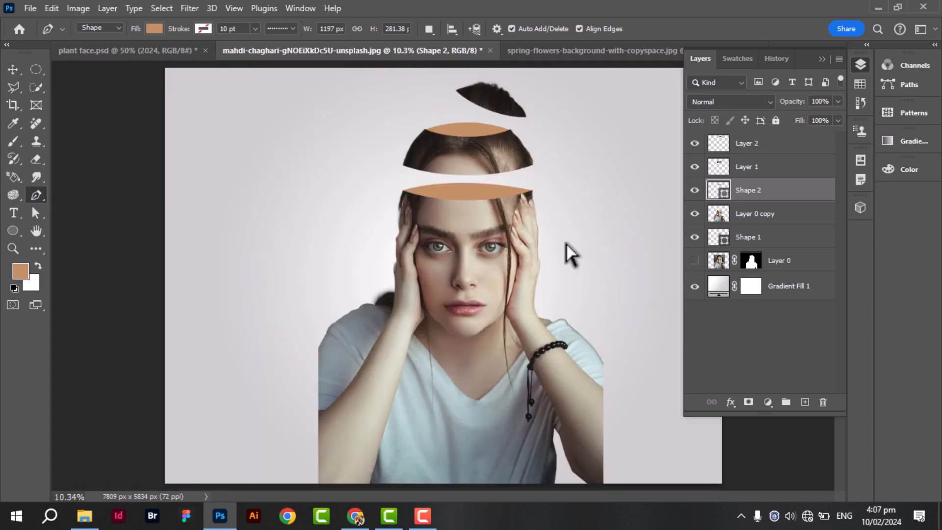
pyautogui.scroll(2, 567, 251)
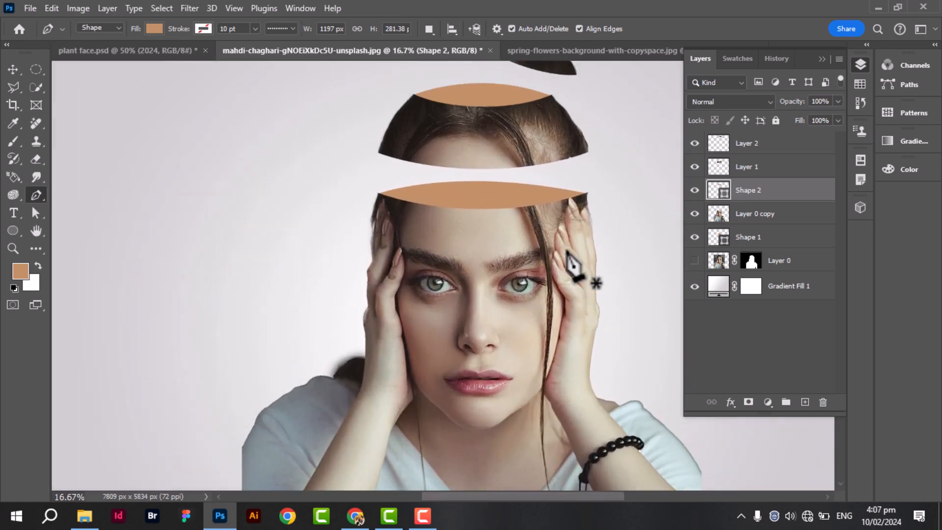
pyautogui.scroll(1, 568, 252)
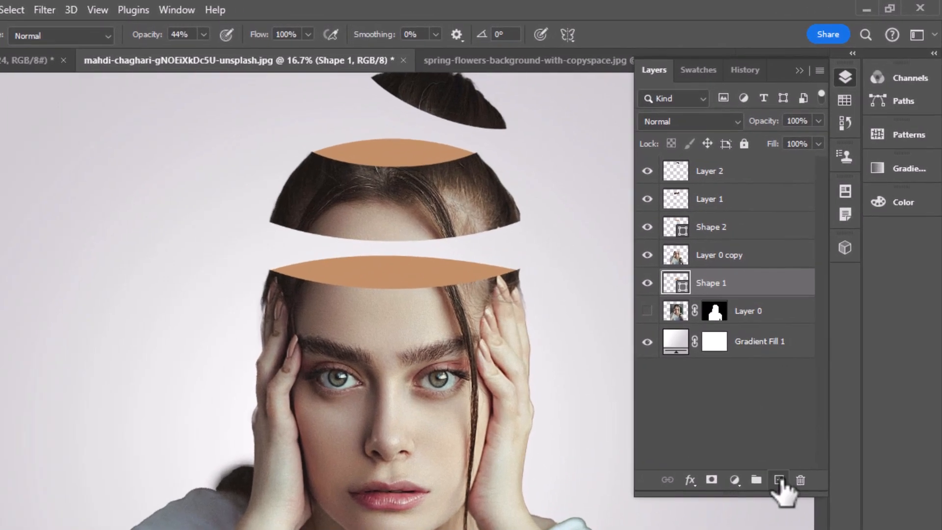
pyautogui.click(804, 402)
pyautogui.click(25, 324)
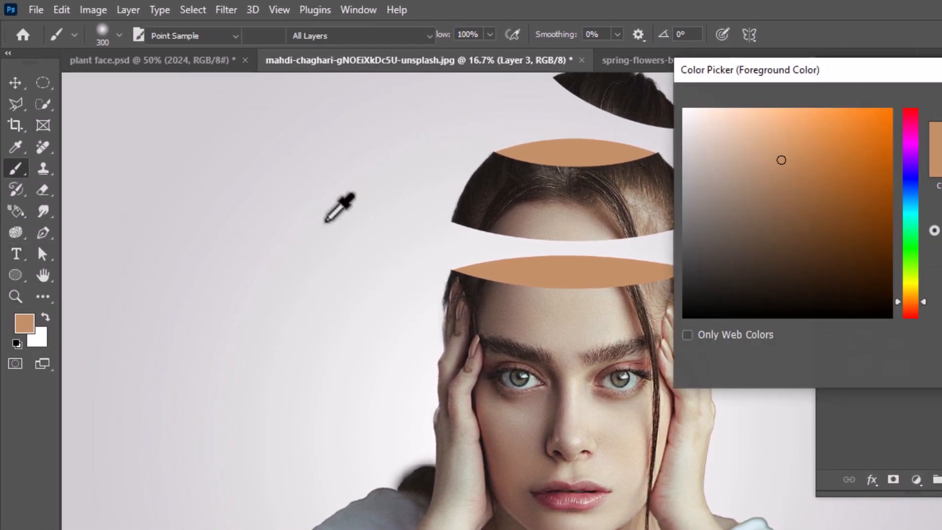
pyautogui.click(707, 301)
pyautogui.press('Return')
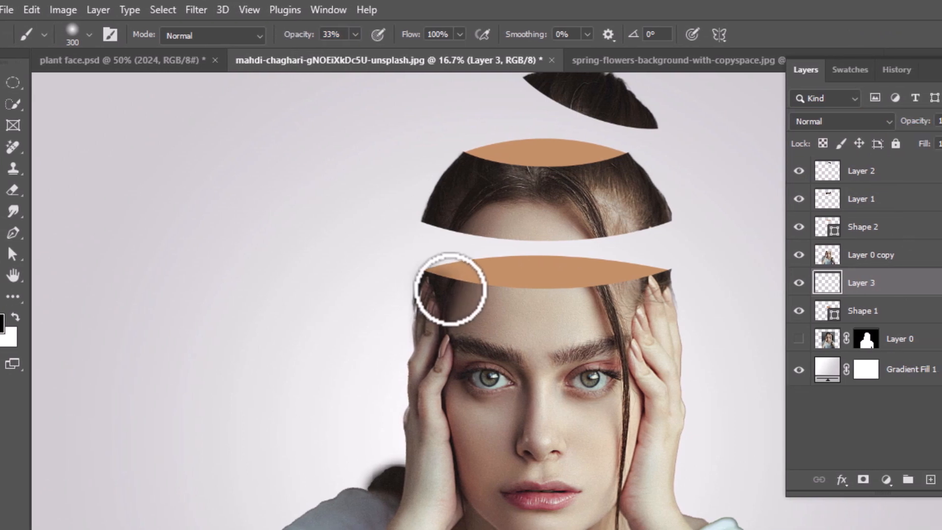
# - Paint soft black shading on the orange-brown cut surfaces with a 300 px brush at 33% opacity
pyautogui.click(510, 294)
pyautogui.moveTo(431, 294)
pyautogui.mouseDown()
pyautogui.moveTo(591, 292)
pyautogui.moveTo(593, 280)
pyautogui.moveTo(511, 300)
pyautogui.moveTo(382, 283)
pyautogui.mouseUp()
pyautogui.scroll(2, 382, 283)
pyautogui.keyDown('ctrl'); pyautogui.click(515, 231); pyautogui.keyUp('ctrl')
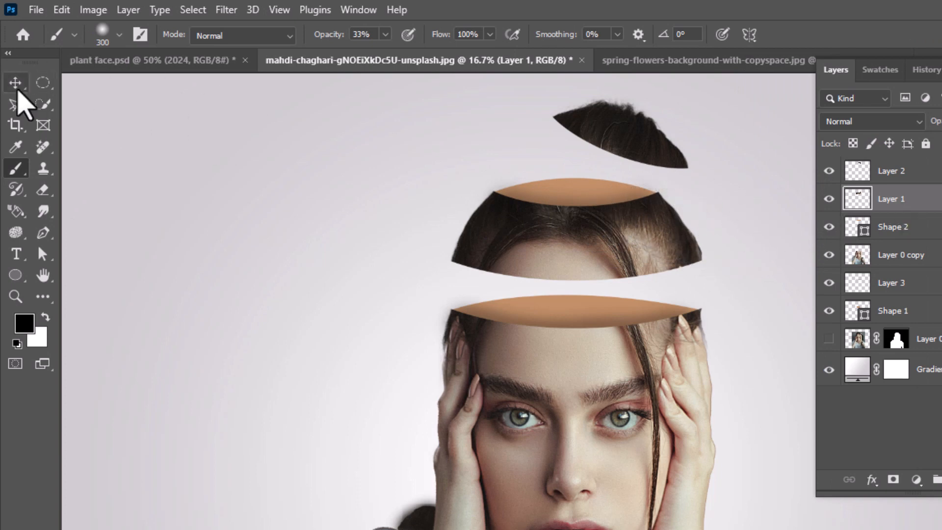
# - Copy the pink blossom branch from the spring-flowers document into the portrait document, placing it over the woman's head
pyautogui.click(15, 83)
pyautogui.hotkey('ctrl', '0')
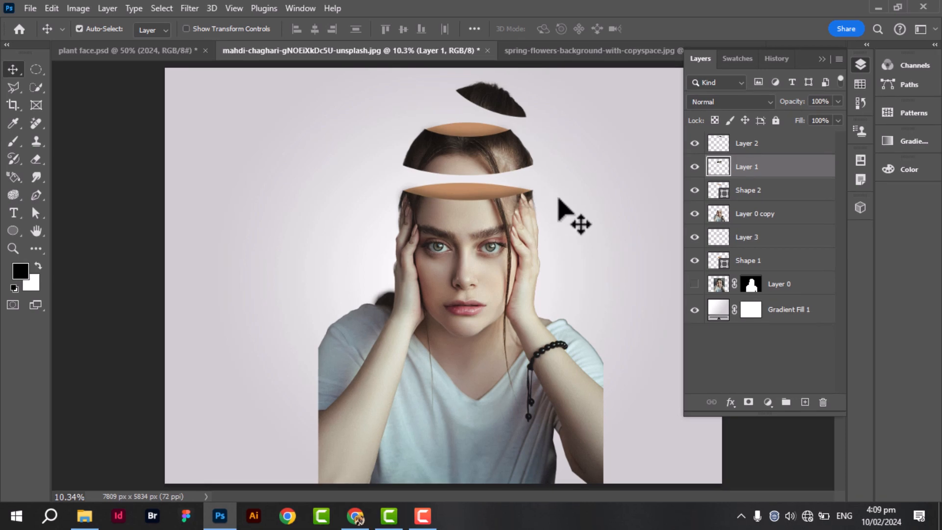
pyautogui.click(633, 51)
pyautogui.moveTo(627, 309); pyautogui.dragTo(431, 53)
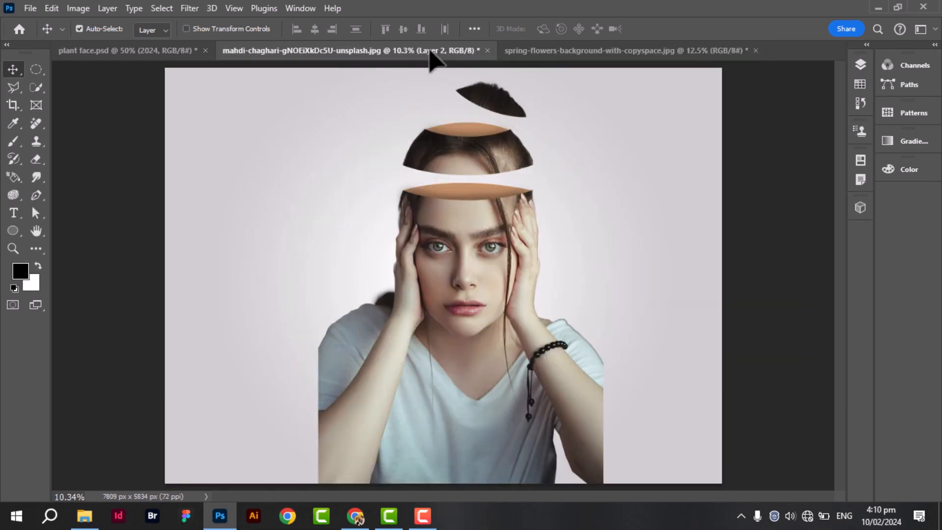
pyautogui.moveTo(461, 223); pyautogui.dragTo(462, 224)
# - Scale the blossom branch to 45.50%, rotate it 15°, and position it over the sliced top of the head
pyautogui.hotkey('ctrl', 't')
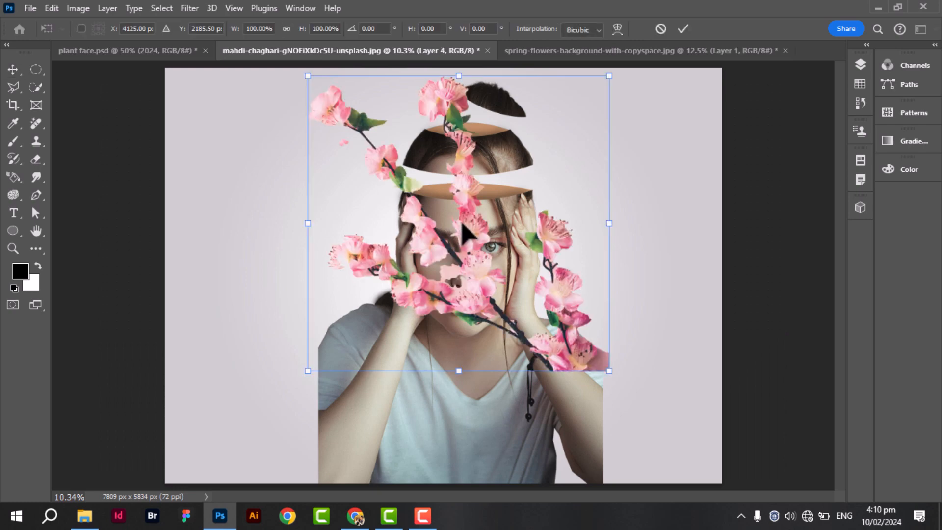
pyautogui.moveTo(610, 371); pyautogui.dragTo(439, 203)
pyautogui.moveTo(417, 167); pyautogui.dragTo(476, 189)
pyautogui.moveTo(515, 236); pyautogui.dragTo(496, 255)
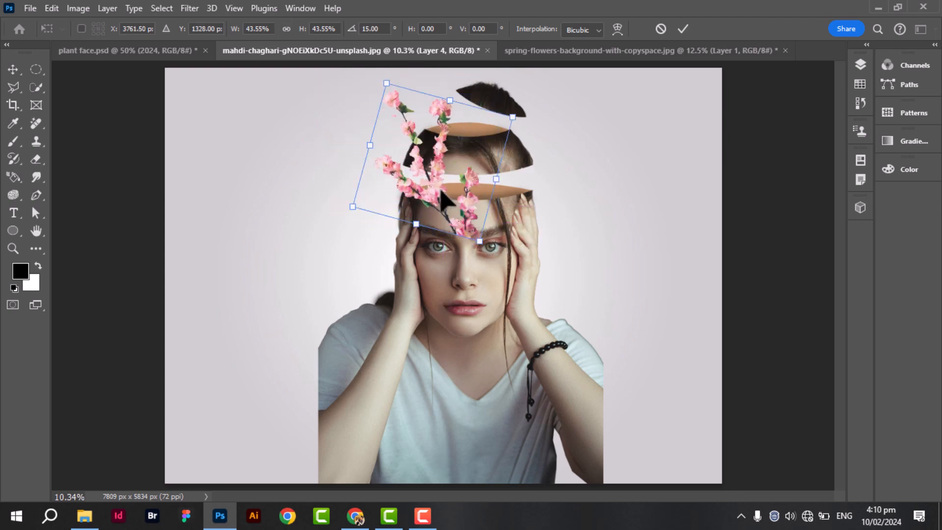
pyautogui.moveTo(441, 194); pyautogui.dragTo(463, 196)
pyautogui.moveTo(494, 237)
pyautogui.mouseDown()
pyautogui.moveTo(500, 231)
pyautogui.moveTo(486, 228)
pyautogui.mouseUp()
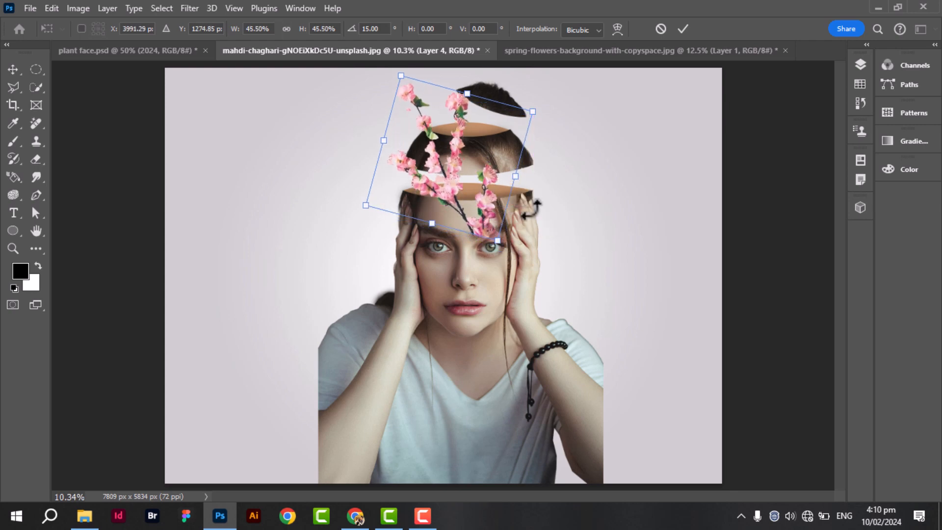
pyautogui.click(683, 29)
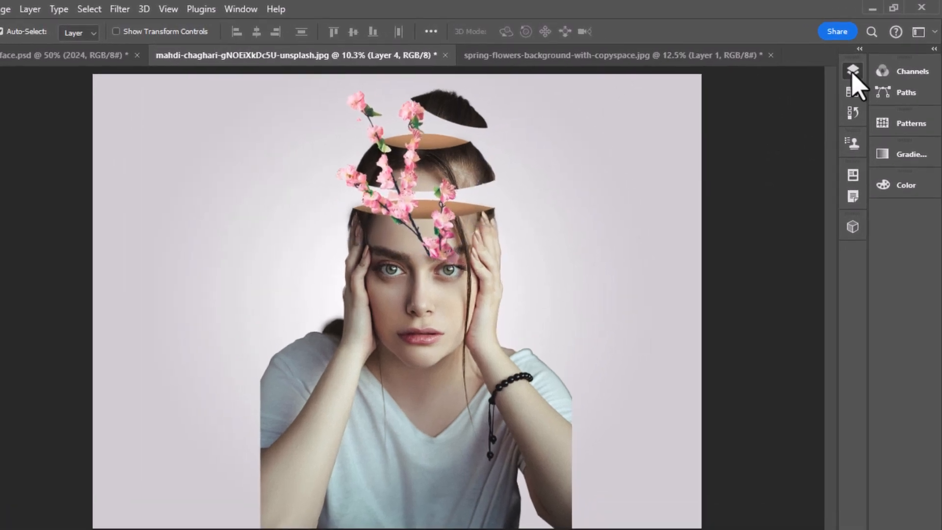
# - Move the blossom layer down the stack to directly above the forehead shape and below the shading layer
pyautogui.click(861, 65)
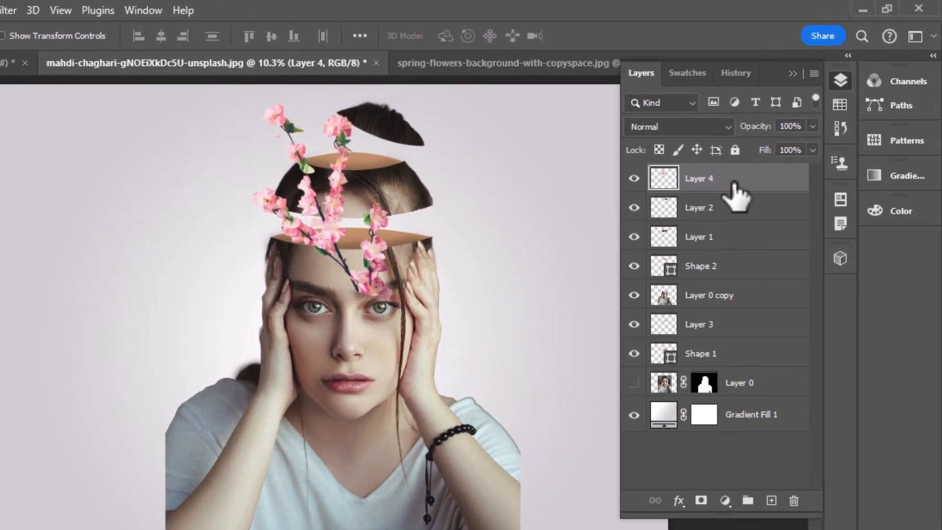
pyautogui.moveTo(730, 148); pyautogui.dragTo(761, 289)
pyautogui.moveTo(722, 365); pyautogui.dragTo(718, 342)
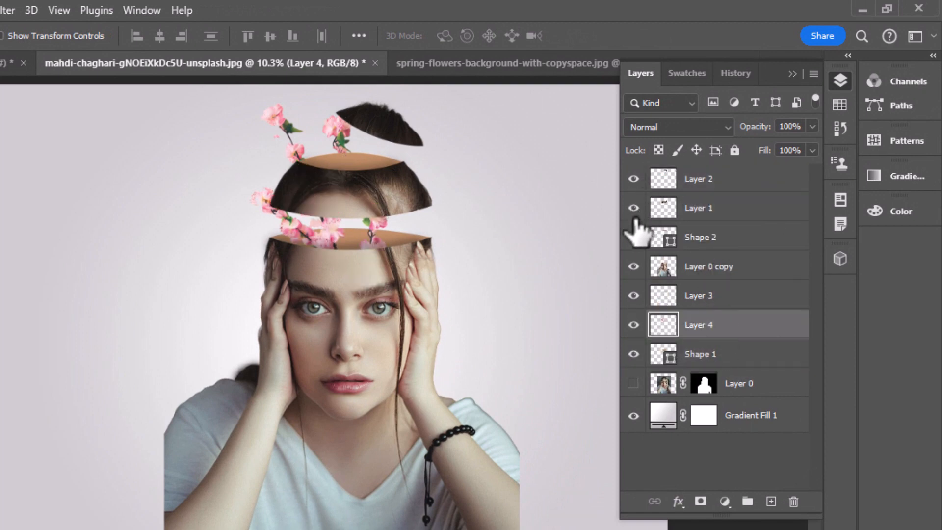
# - Move the middle slice's orange-brown shape directly below the blossom layer and shift the branch slightly left
pyautogui.click(707, 238)
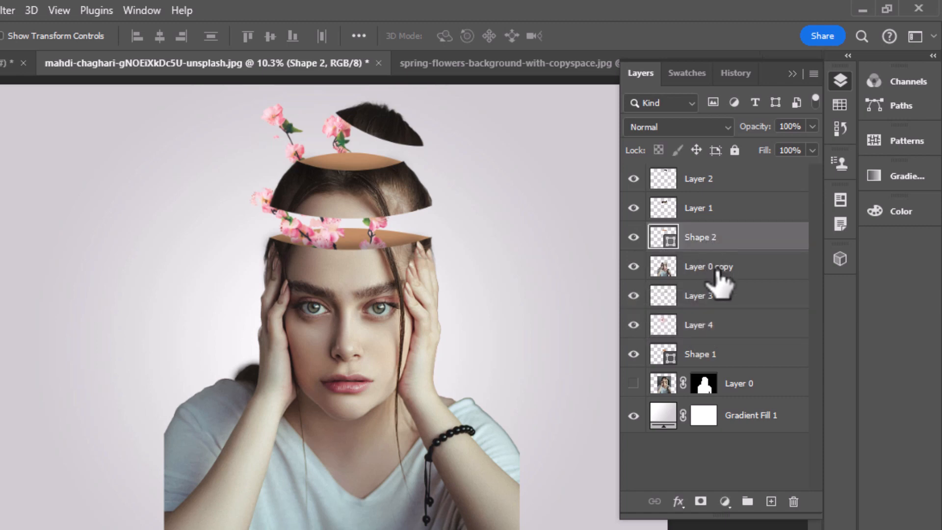
pyautogui.moveTo(718, 272); pyautogui.dragTo(711, 338)
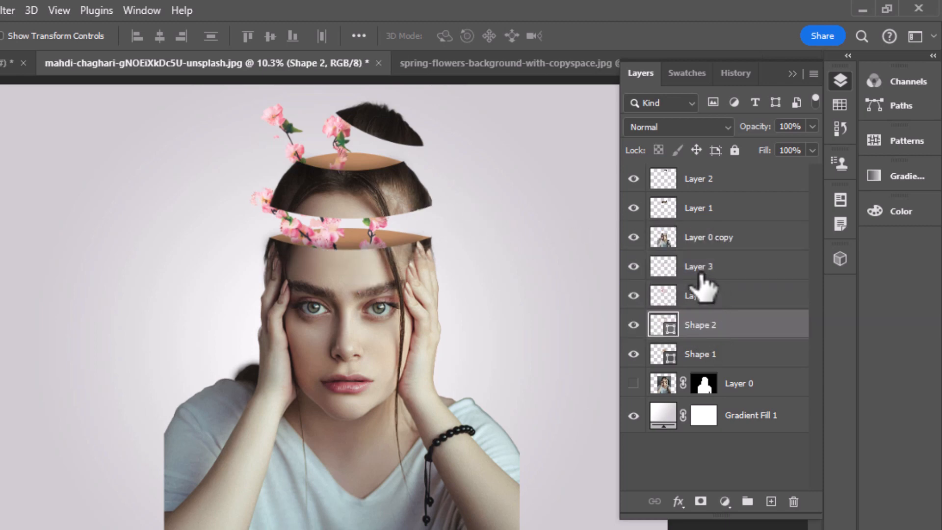
pyautogui.moveTo(317, 155); pyautogui.dragTo(283, 128)
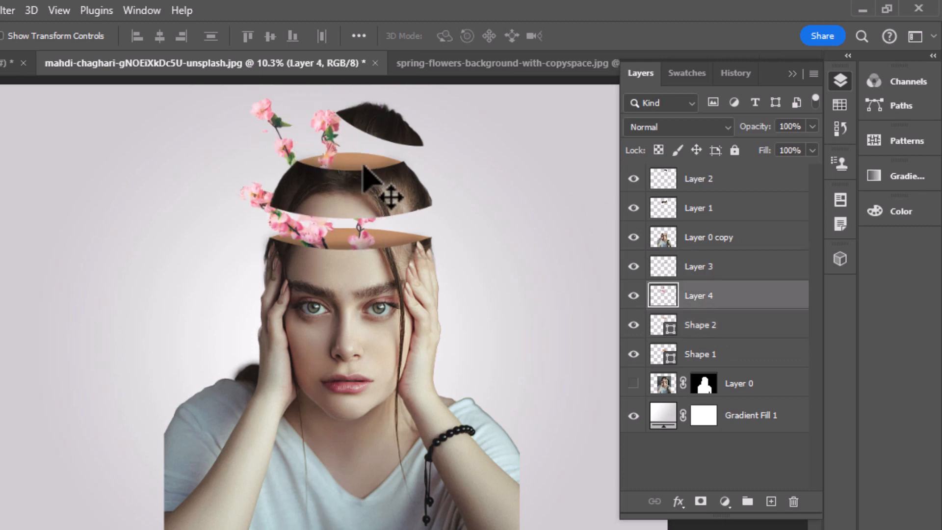
# - Rotate the middle head slice together with its orange-brown surface 11.80° clockwise and shift both up and left
pyautogui.click(398, 187)
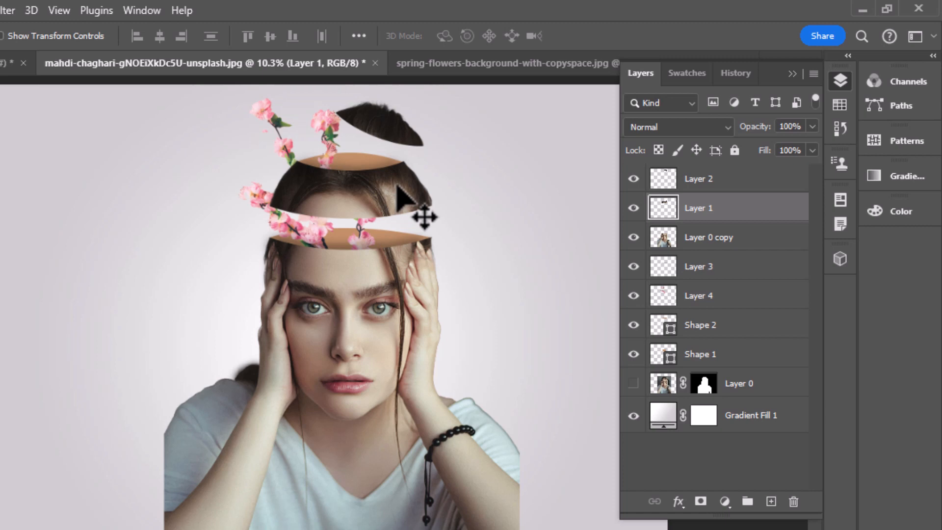
pyautogui.keyDown('shift'); pyautogui.click(362, 156); pyautogui.keyUp('shift')
pyautogui.hotkey('ctrl', 't')
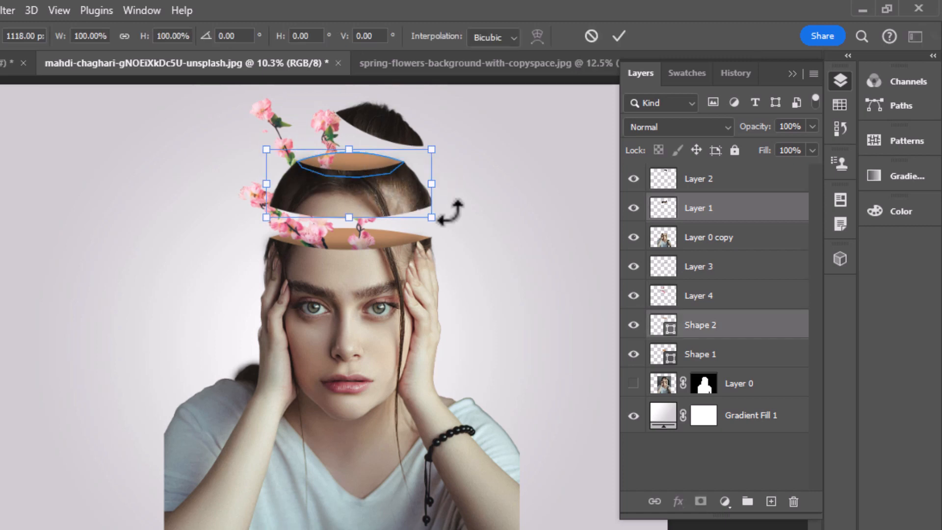
pyautogui.moveTo(449, 223); pyautogui.dragTo(390, 203)
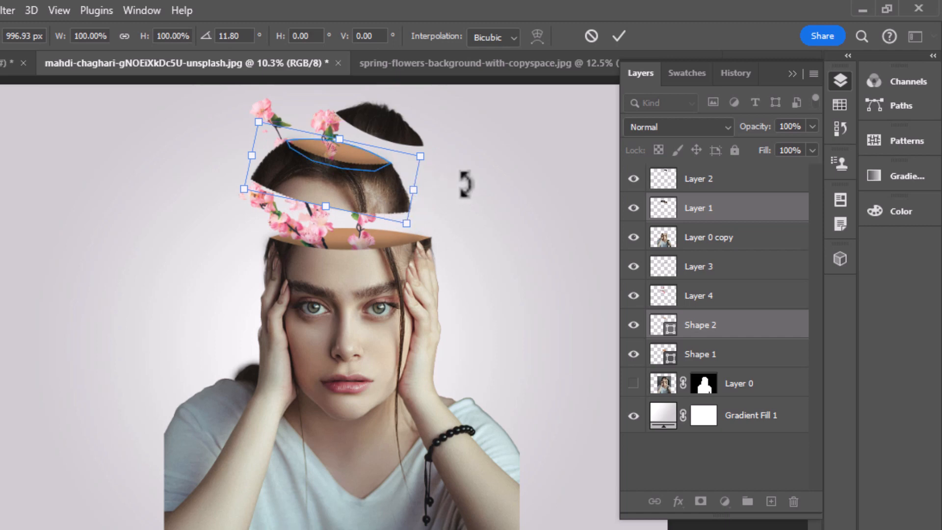
pyautogui.press('Return')
# - Rotate the top hair slice 10.60° clockwise and shift it slightly right
pyautogui.click(430, 153)
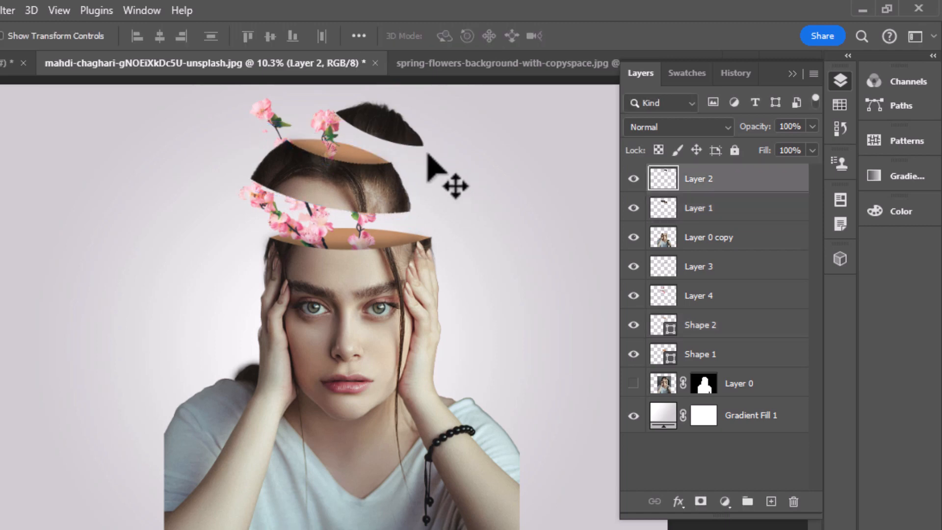
pyautogui.hotkey('ctrl', 't')
pyautogui.moveTo(439, 153); pyautogui.dragTo(413, 128)
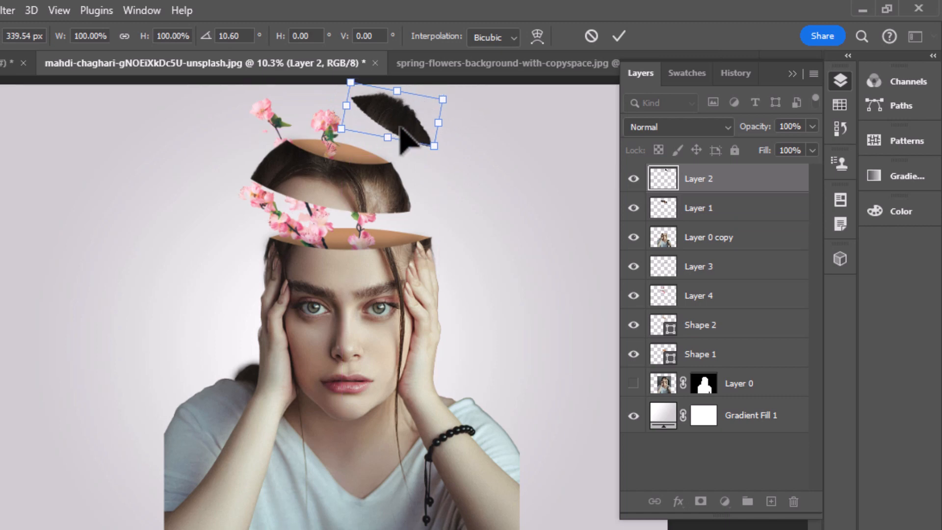
pyautogui.press('Return')
# - Nudge the blossom branch slightly up and left between the head slices, keeping its size and angle
pyautogui.click(371, 240)
pyautogui.moveTo(372, 241)
pyautogui.mouseDown()
pyautogui.moveTo(362, 210)
pyautogui.moveTo(362, 252)
pyautogui.mouseUp()
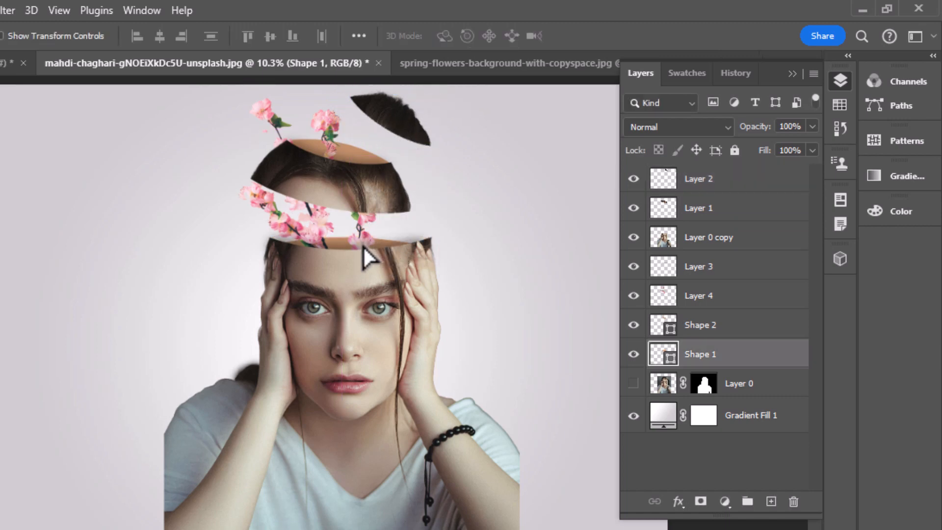
pyautogui.click(265, 112)
pyautogui.hotkey('ctrl', 't')
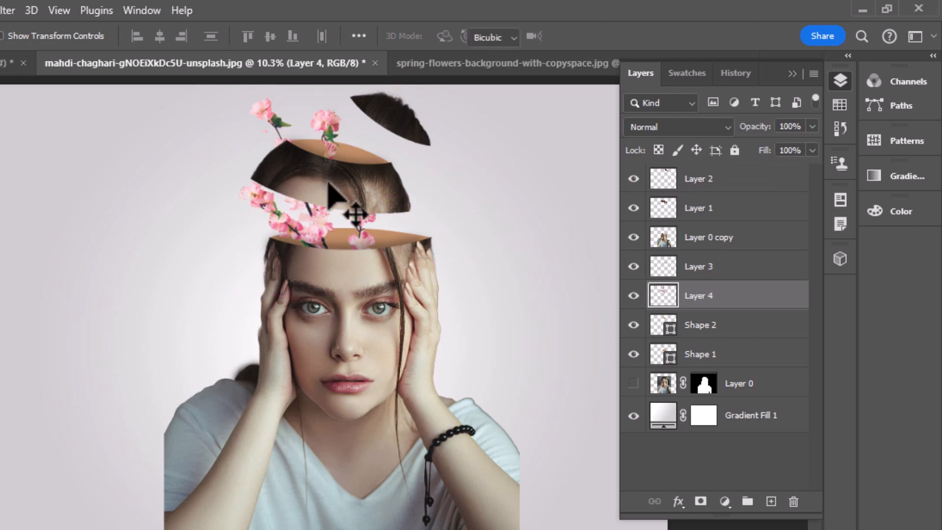
pyautogui.moveTo(326, 235); pyautogui.dragTo(322, 234)
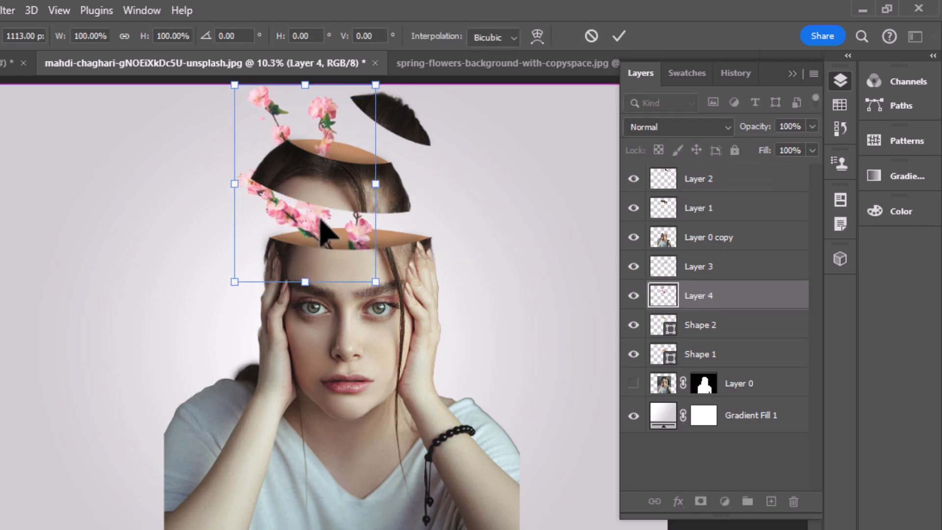
pyautogui.press('Return')
# - Rotate the top hair slice further clockwise so it tilts more steeply above the blossoms
pyautogui.click(407, 125)
pyautogui.hotkey('ctrl', 't')
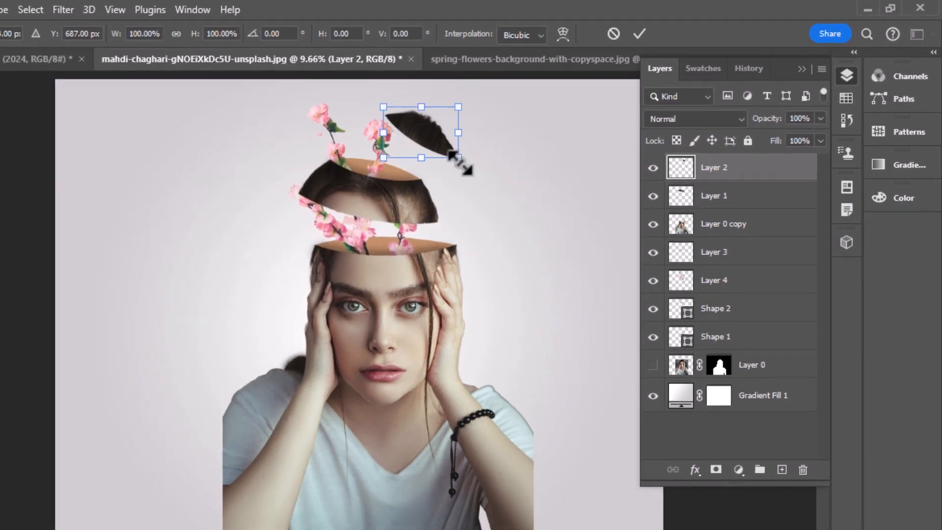
pyautogui.moveTo(439, 157); pyautogui.dragTo(443, 165)
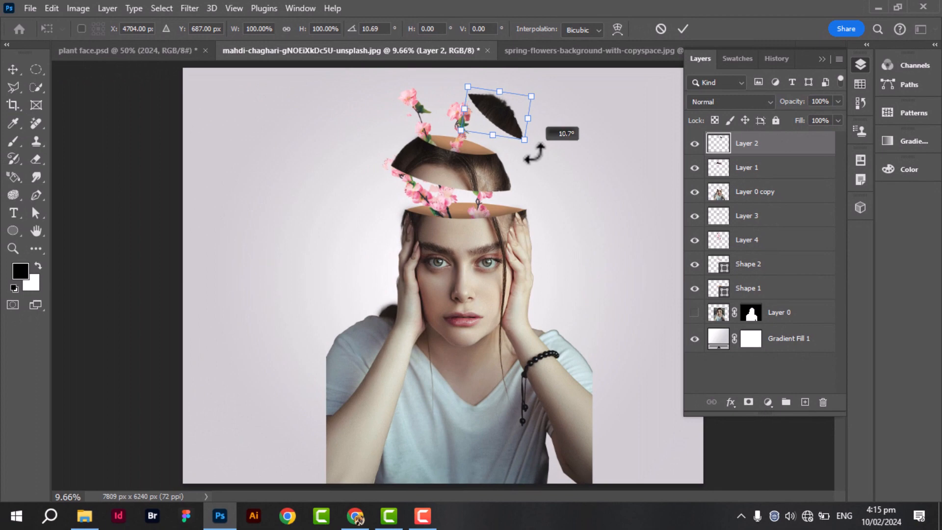
pyautogui.moveTo(534, 154); pyautogui.dragTo(536, 147)
pyautogui.press('Return')
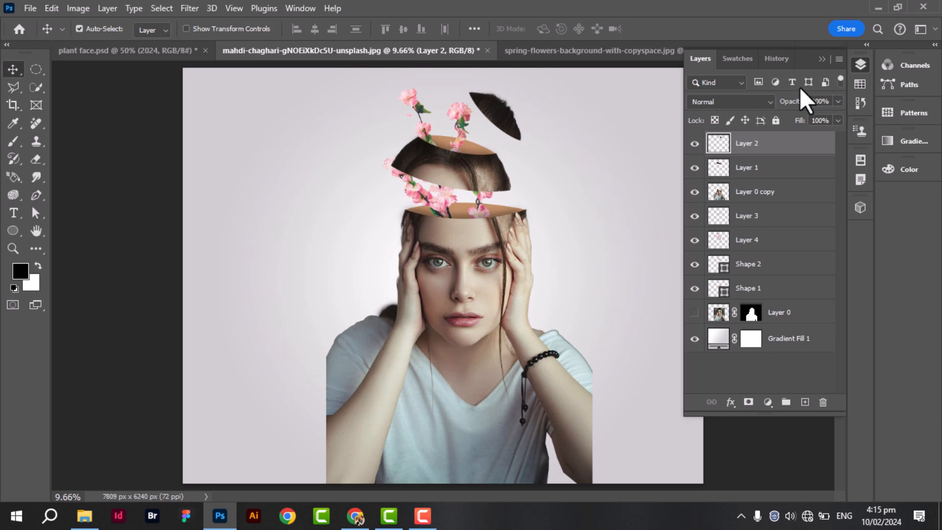
# - Add a new empty layer above the top hair slice
pyautogui.click(822, 58)
pyautogui.click(860, 65)
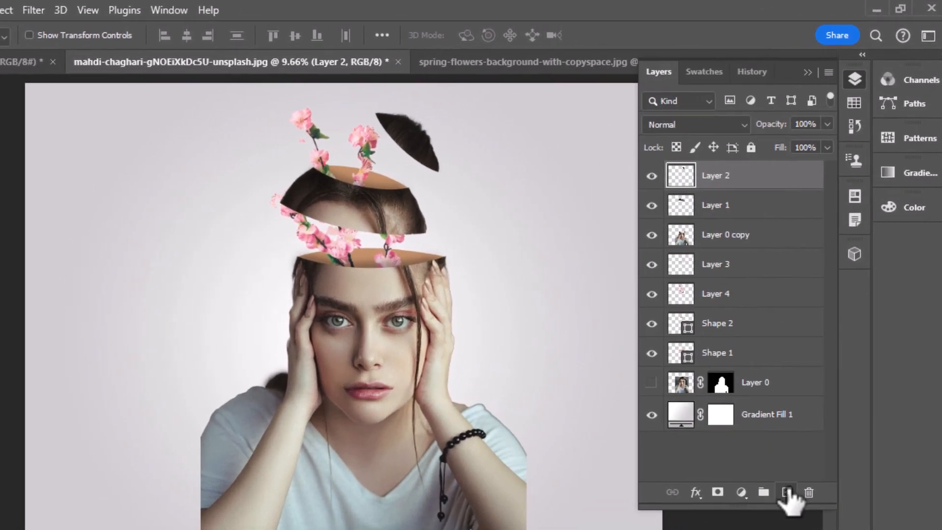
pyautogui.click(805, 402)
# - Choose the grouping3 brush from the SS-birds-flying set for the Brush tool
pyautogui.press('b')
pyautogui.click(81, 35)
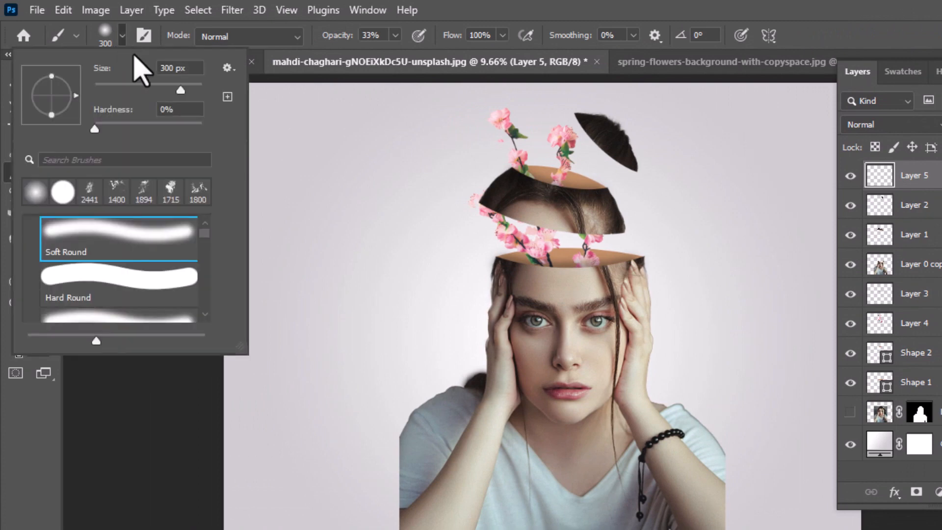
pyautogui.moveTo(204, 233)
pyautogui.mouseDown()
pyautogui.moveTo(259, 274)
pyautogui.moveTo(201, 283)
pyautogui.moveTo(206, 268)
pyautogui.mouseUp()
pyautogui.click(31, 277)
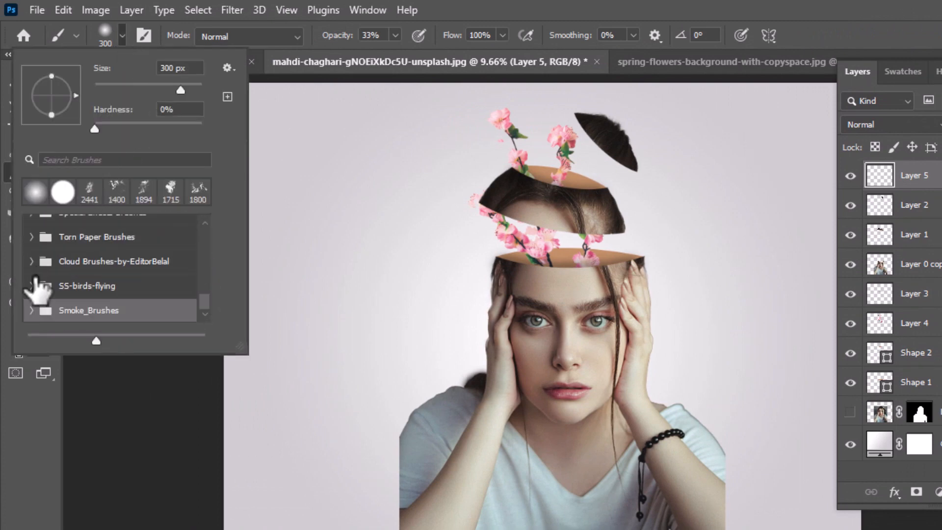
pyautogui.click(31, 285)
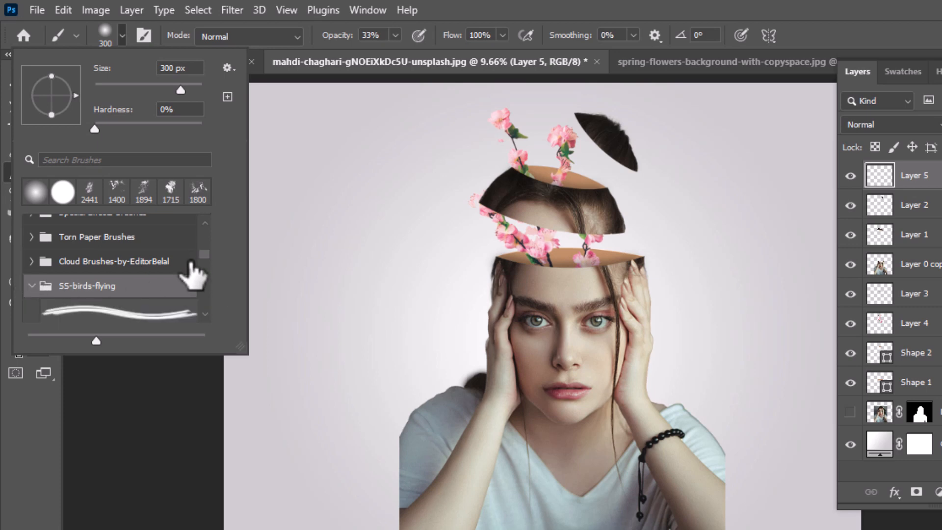
pyautogui.click(133, 301)
pyautogui.scroll(-3, 150, 309)
pyautogui.scroll(-2, 150, 309)
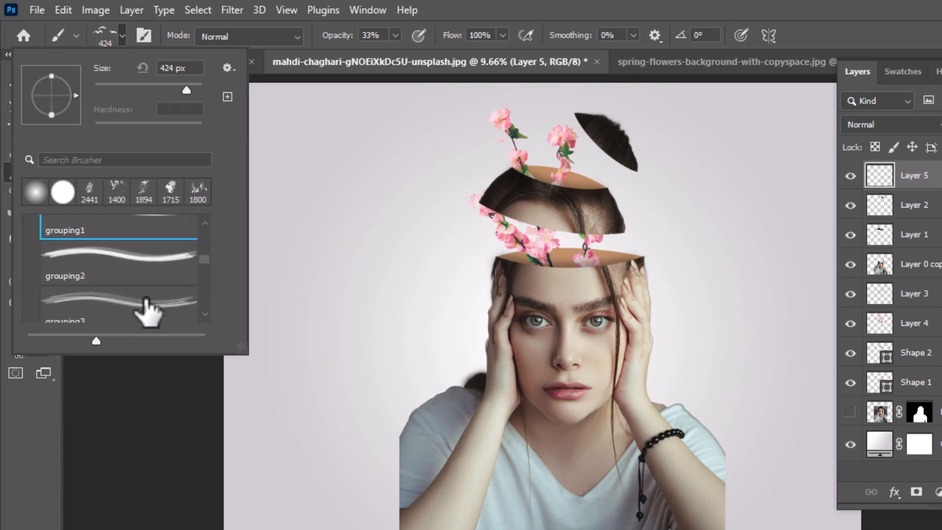
pyautogui.click(143, 306)
# - Stamp a small flock of black birds at 100% opacity in the empty background beside the upper blossoms
pyautogui.click(456, 187)
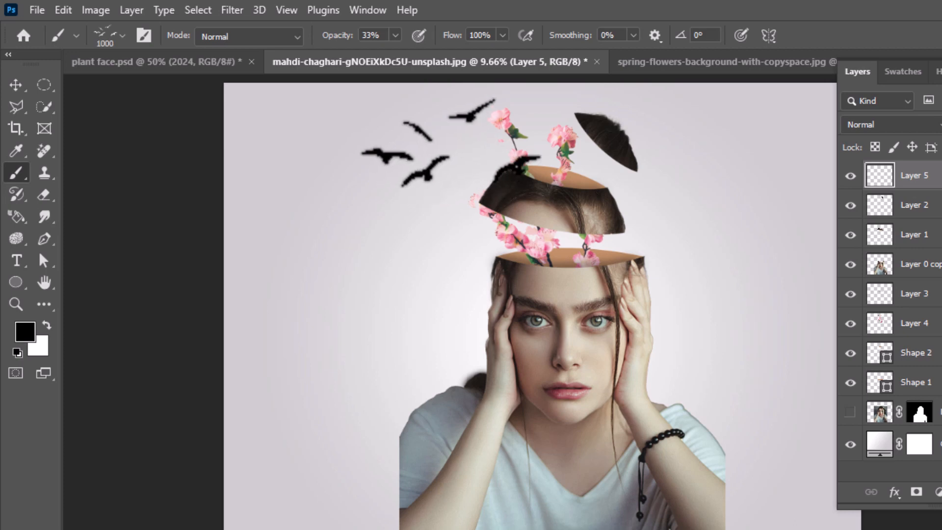
pyautogui.click(449, 142)
pyautogui.press(']')
pyautogui.press(']')
pyautogui.press(']')
pyautogui.press(']')
pyautogui.click(27, 334)
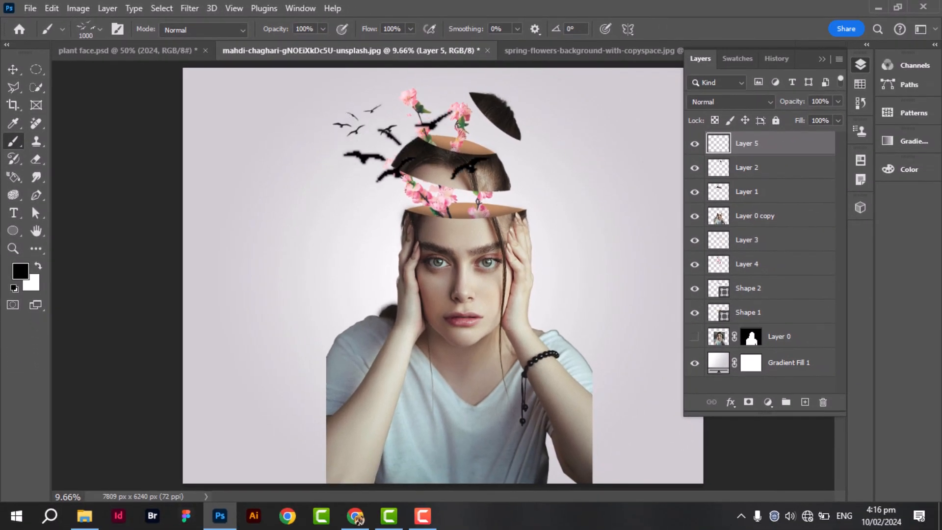
pyautogui.click(24, 69)
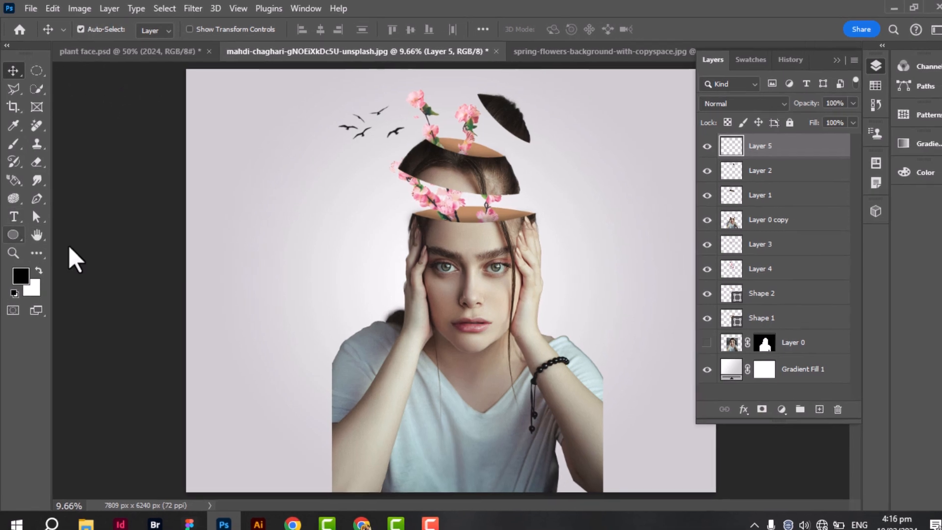
# - Draw a vertical line about 3353 px long beside the left edge of the woman's photo, running from cheek level downward
pyautogui.click(13, 231)
pyautogui.rightClick(13, 231)
pyautogui.click(59, 224)
pyautogui.hotkey('shift', 'u')
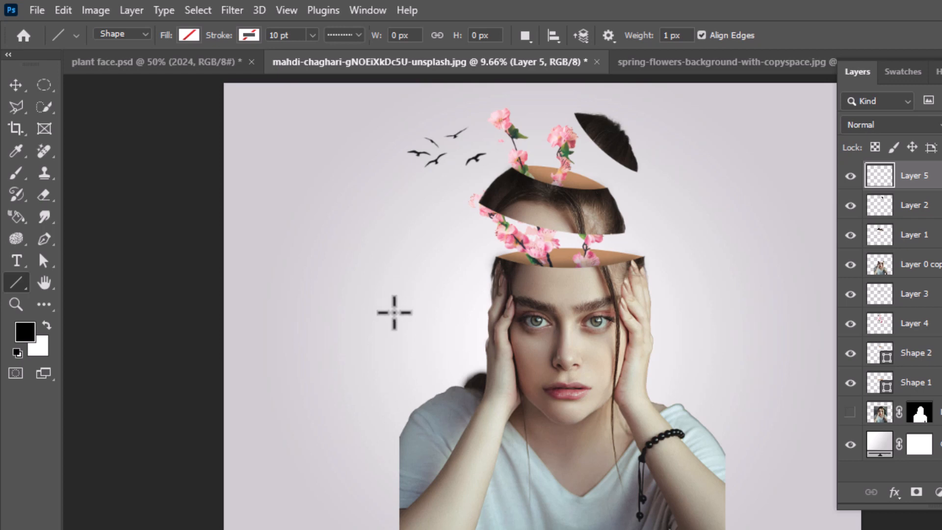
pyautogui.moveTo(396, 318); pyautogui.dragTo(362, 529)
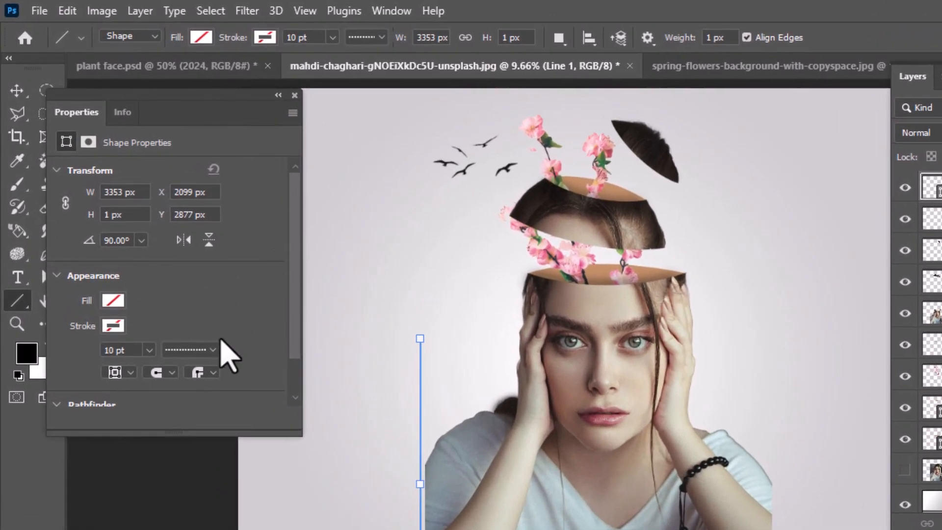
# - Give the vertical line a solid black stroke instead of the dotted, uncolored one
pyautogui.click(212, 349)
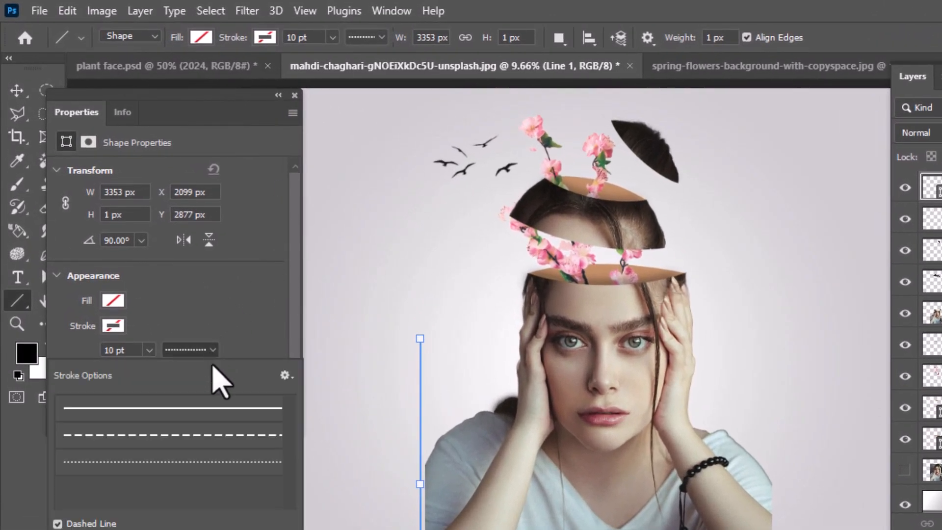
pyautogui.click(209, 408)
pyautogui.click(113, 325)
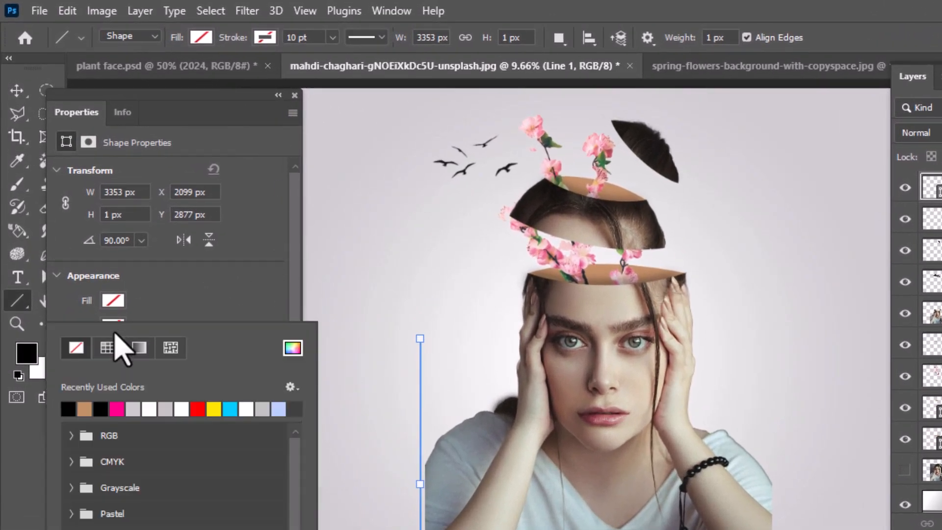
pyautogui.click(100, 410)
pyautogui.click(248, 286)
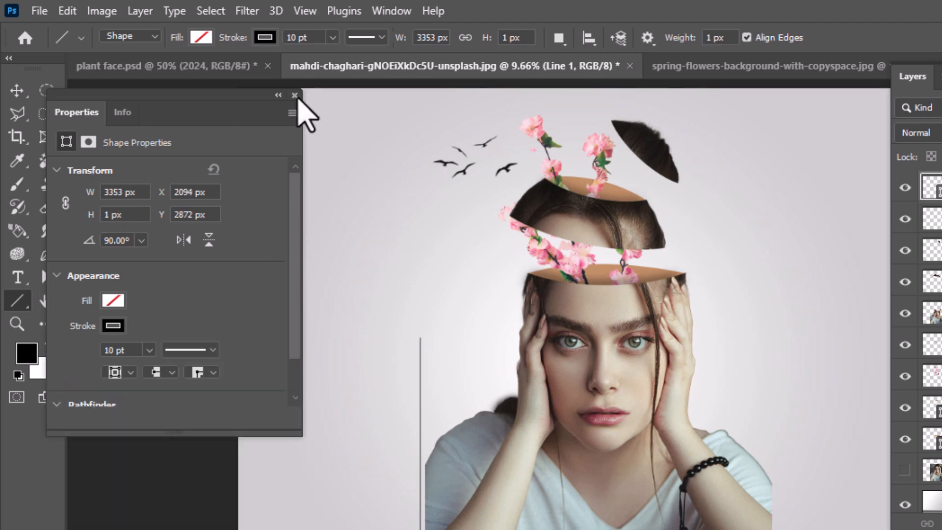
pyautogui.click(294, 95)
# - Thicken the line's stroke to 19.17 pt and align the line with the left edge of the woman's photo
pyautogui.click(19, 92)
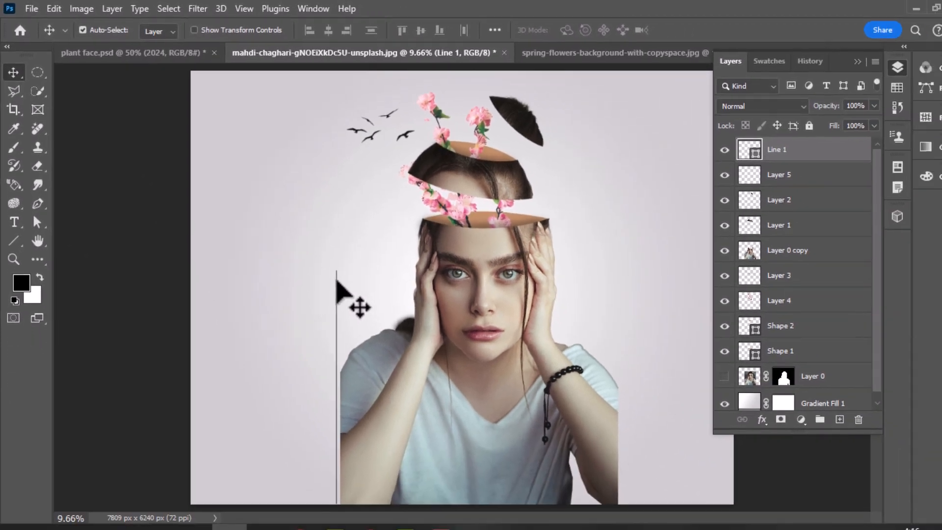
pyautogui.press('u')
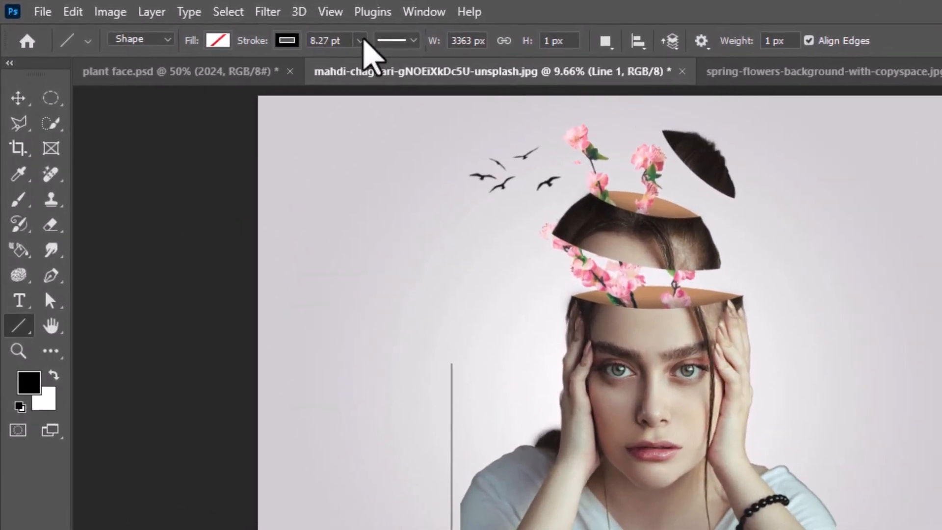
pyautogui.click(362, 41)
pyautogui.moveTo(361, 64); pyautogui.dragTo(366, 64)
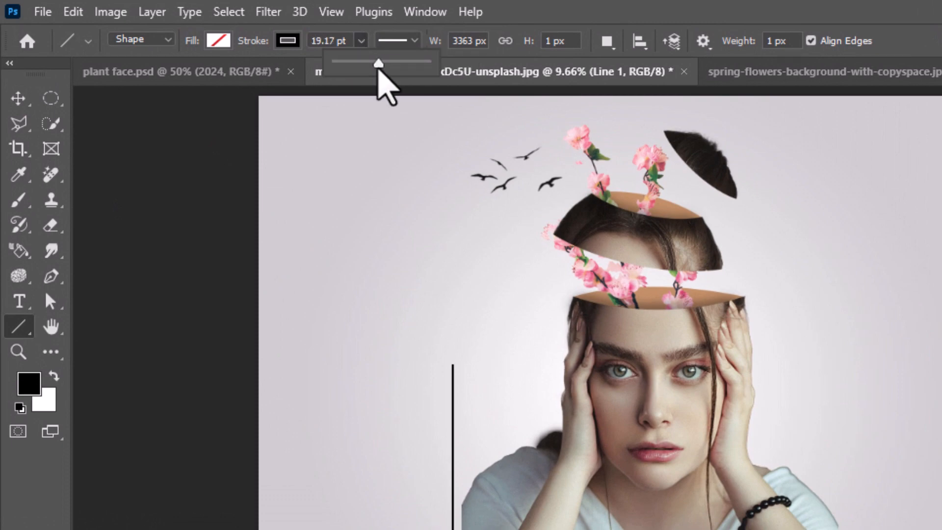
pyautogui.click(18, 98)
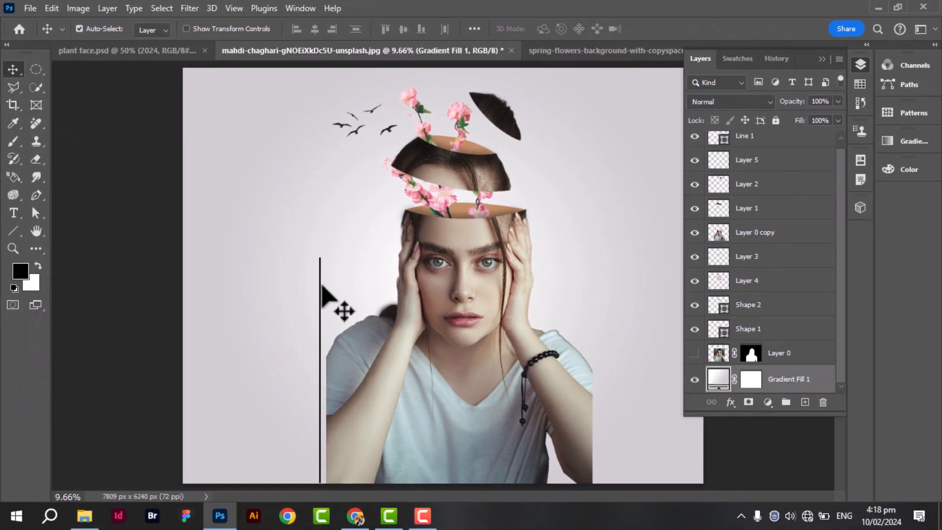
pyautogui.scroll(1, 715, 242)
pyautogui.click(767, 147)
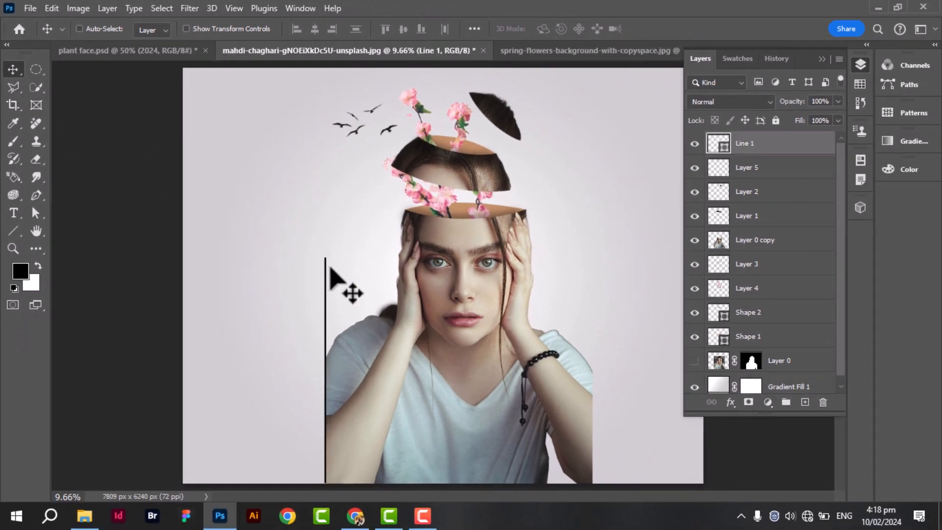
# - Duplicate the line onto the right edge of the woman's photo and try to shorten the copy from its upper end
pyautogui.hotkey('ctrl', 'j')
pyautogui.moveTo(344, 285); pyautogui.dragTo(593, 291)
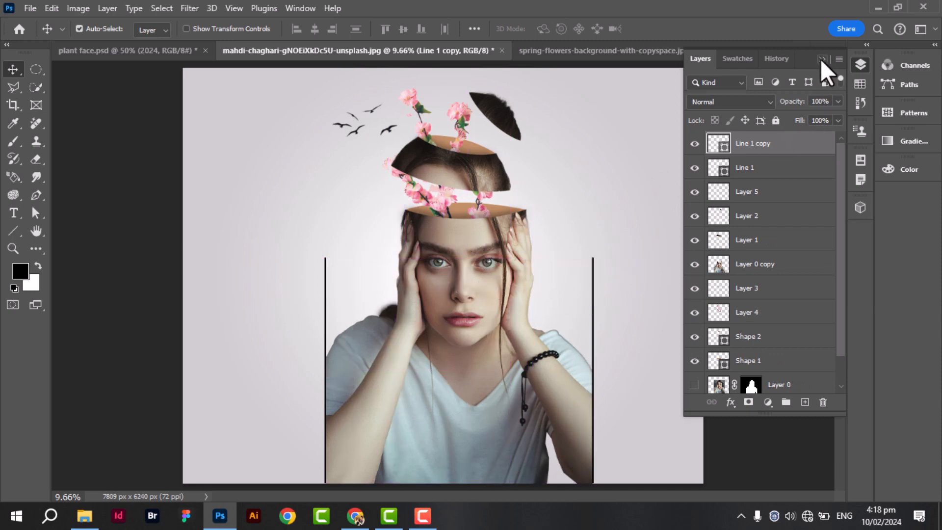
pyautogui.hotkey('ctrl', 't')
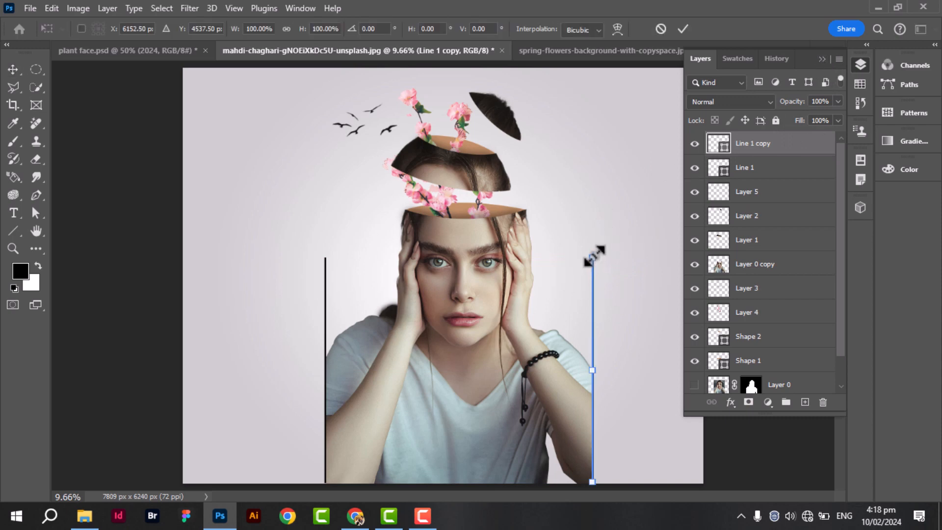
pyautogui.moveTo(593, 255); pyautogui.dragTo(593, 300)
pyautogui.press('Return')
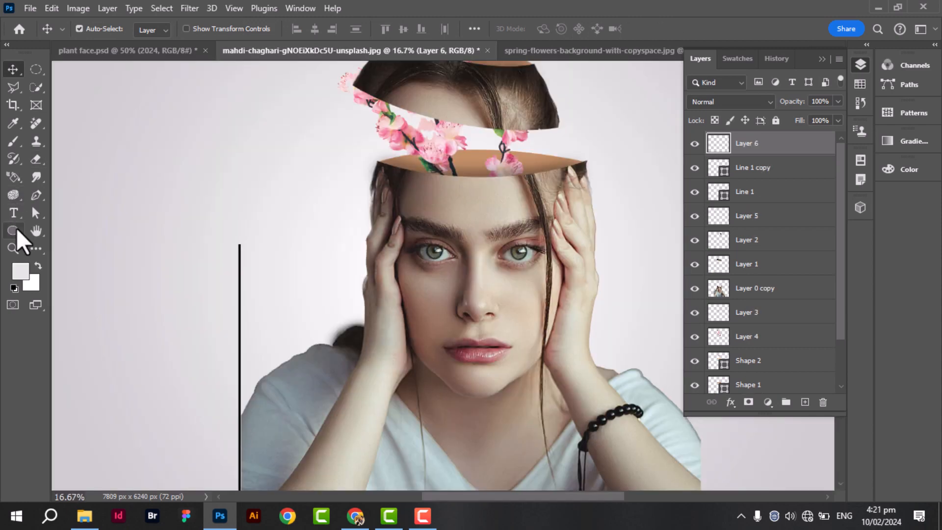
# - Draw a black-filled circle about 120 px in diameter on the upper end of the left vertical line
pyautogui.click(13, 230)
pyautogui.click(239, 234)
pyautogui.moveTo(237, 234); pyautogui.dragTo(251, 251)
pyautogui.click(86, 231)
pyautogui.click(67, 305)
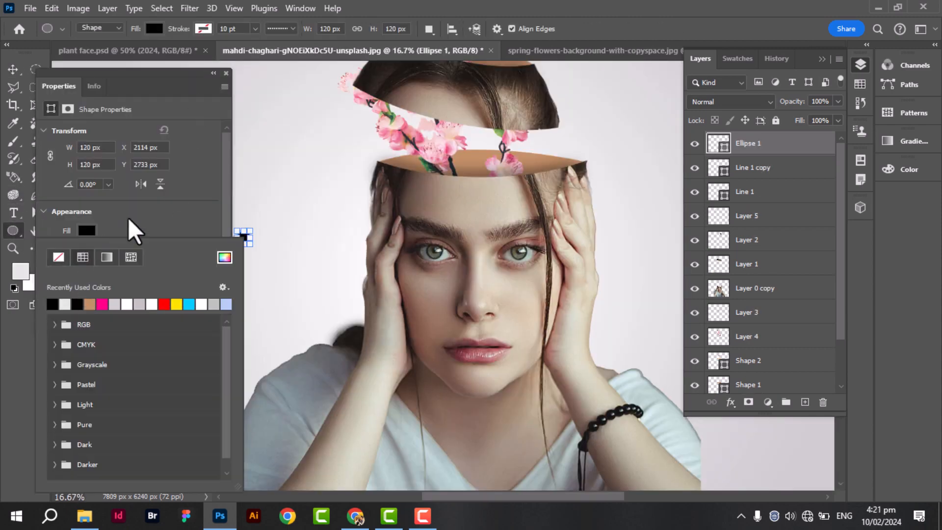
pyautogui.click(130, 227)
pyautogui.click(226, 72)
pyautogui.click(10, 72)
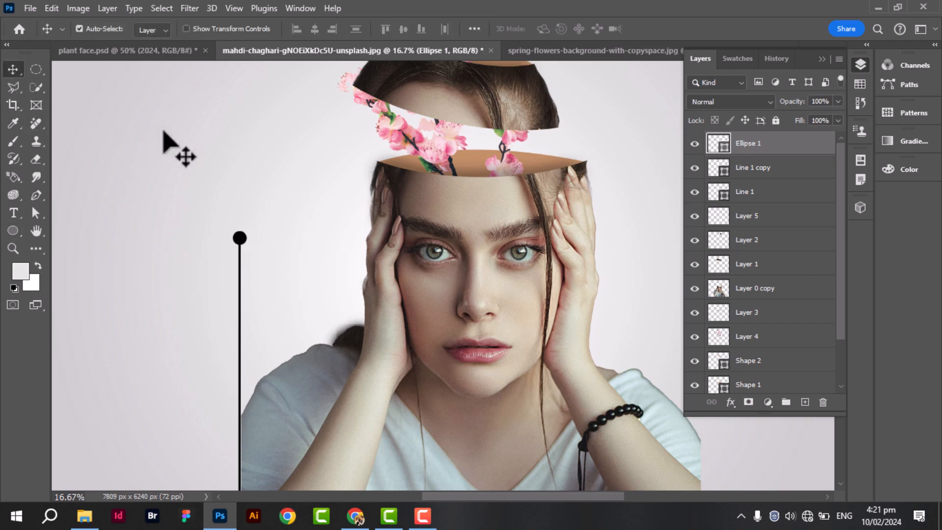
# - Copy the black circle and the vertical line to the woman's other side, with the line on the photo's right edge
pyautogui.moveTo(239, 239); pyautogui.dragTo(638, 326)
pyautogui.scroll(-1, 491, 297)
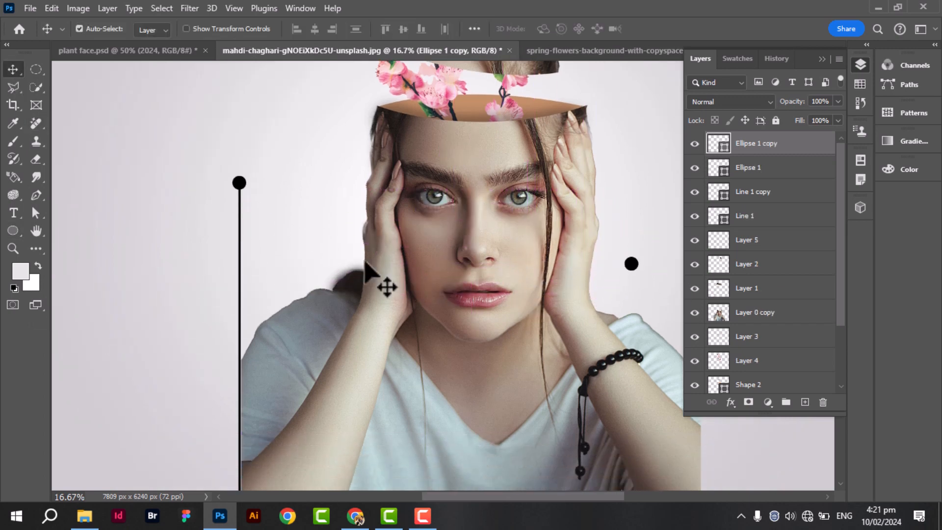
pyautogui.hscroll(1, 365, 265)
pyautogui.moveTo(193, 255); pyautogui.dragTo(655, 271)
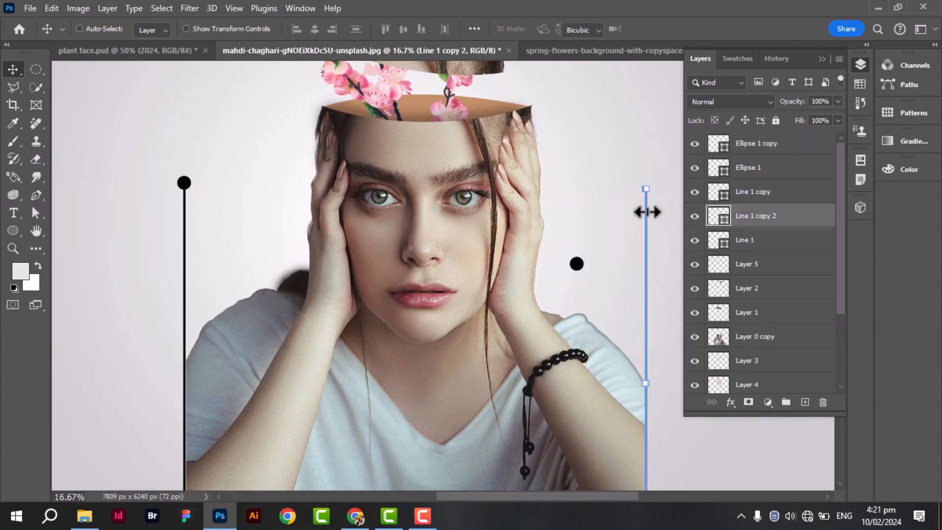
# - Shorten the right line so it ends just above shoulder height and place the copied circle on its upper end
pyautogui.hotkey('ctrl', 't')
pyautogui.moveTo(646, 188); pyautogui.dragTo(648, 291)
pyautogui.press('Return')
pyautogui.moveTo(577, 264); pyautogui.dragTo(646, 286)
pyautogui.hotkey('ctrl', '0')
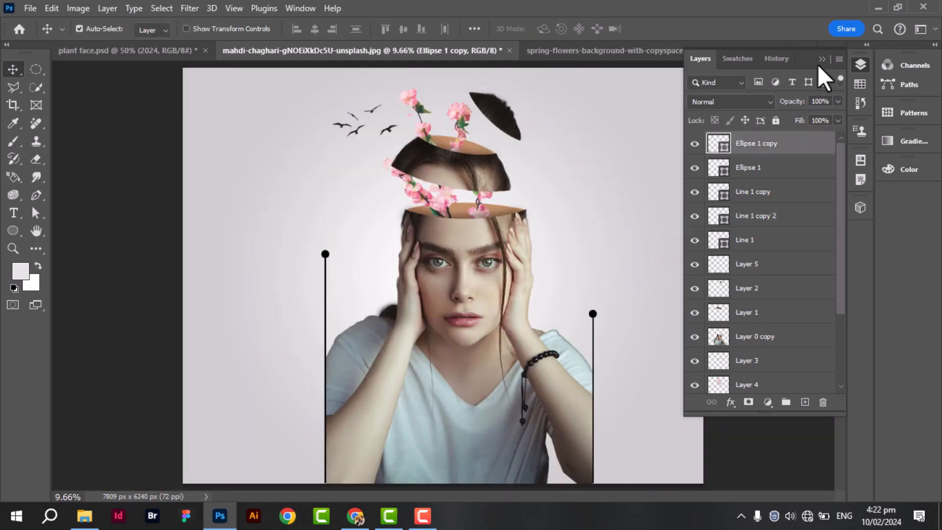
# - Add the text PHOTOSHOP in the background above the left vertical line
pyautogui.press('t')
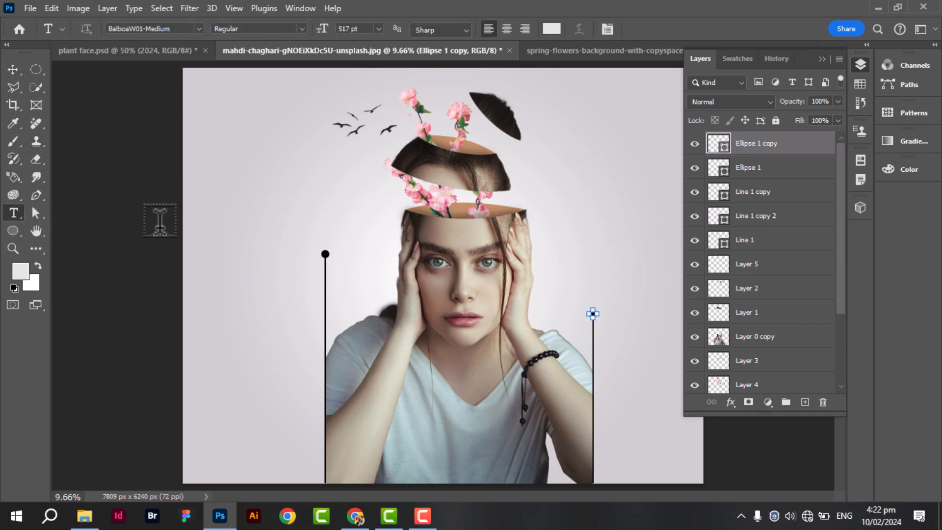
pyautogui.click(207, 238)
pyautogui.write('phot')
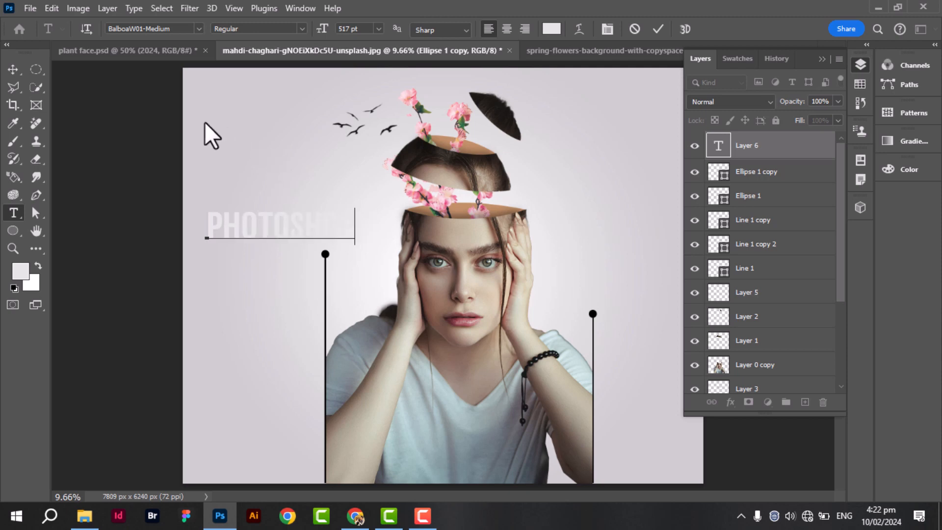
pyautogui.click(13, 70)
# - Set the foreground color to black, 000000
pyautogui.click(16, 277)
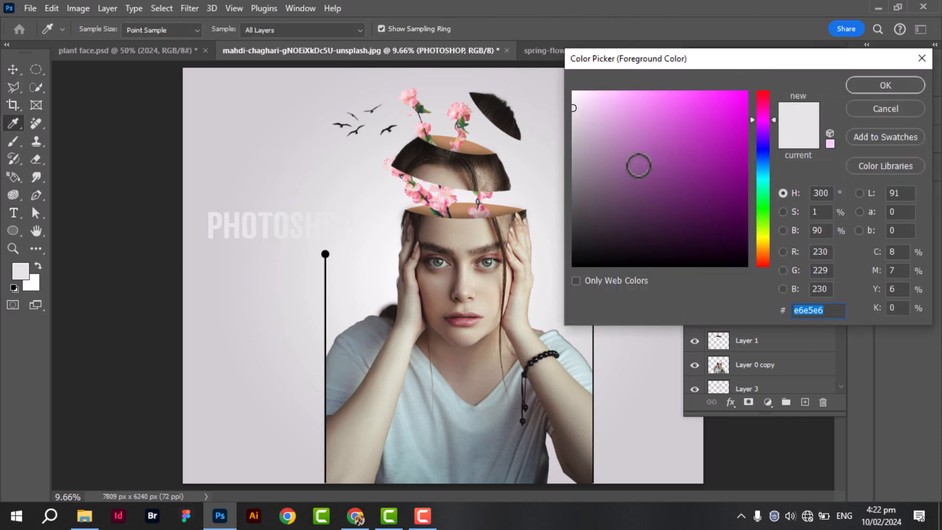
pyautogui.write('000000')
pyautogui.click(856, 84)
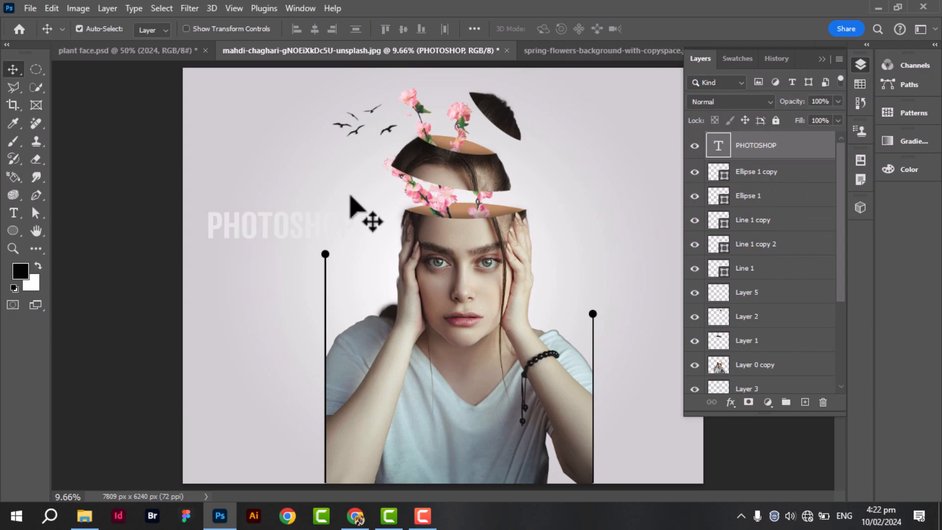